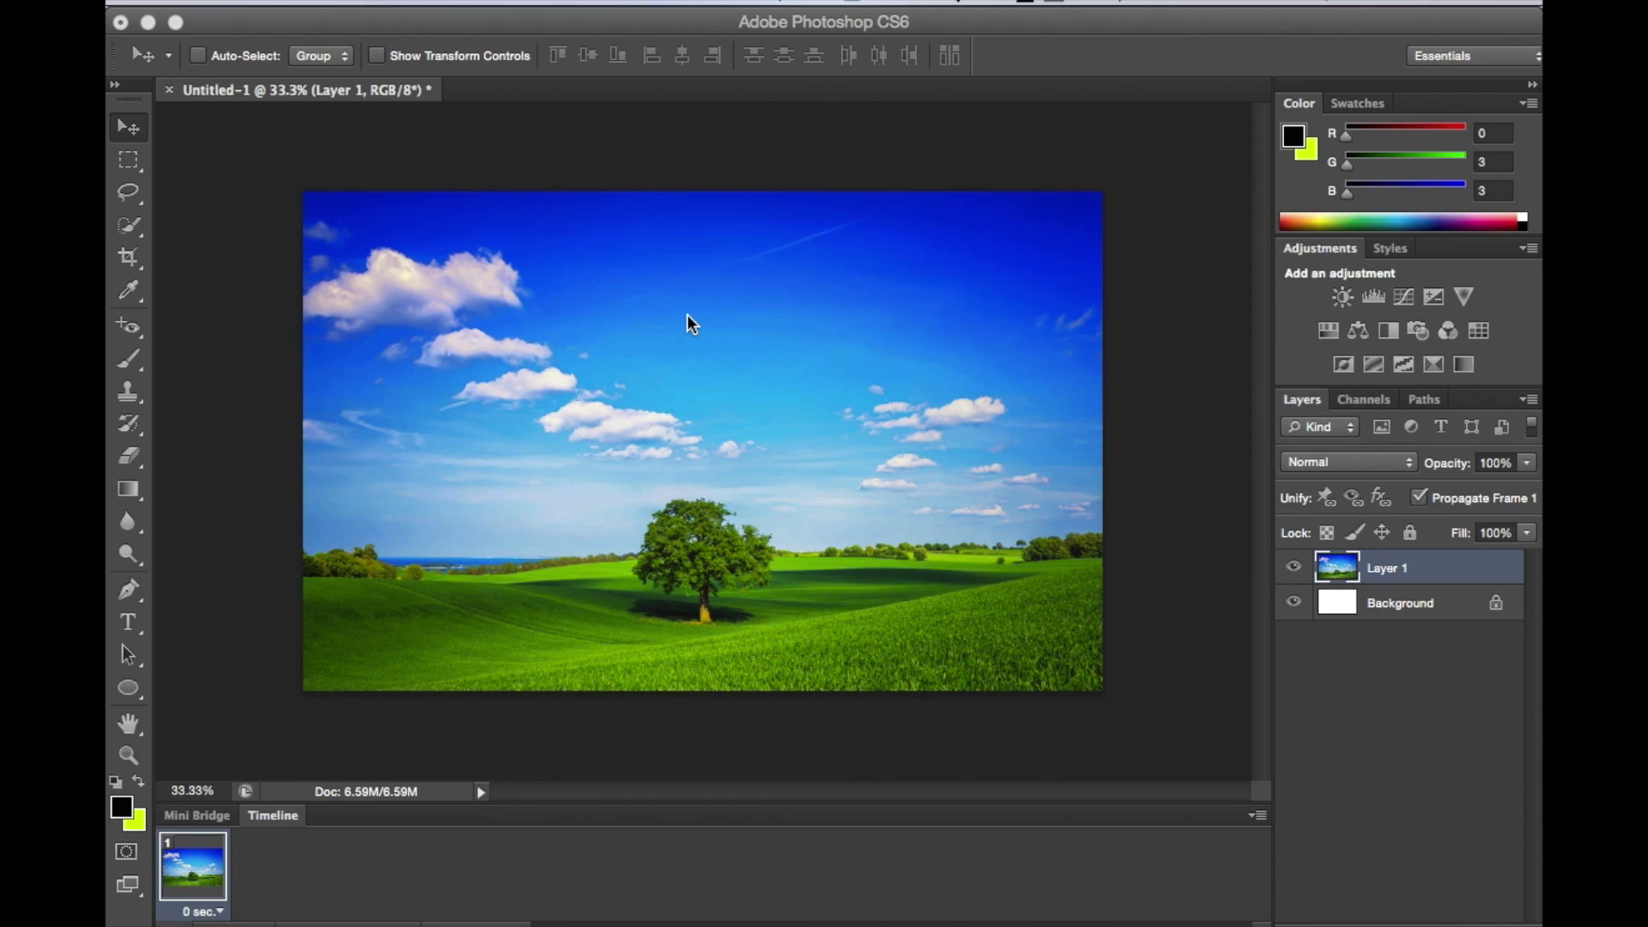
- With the Gradient tool, draw trial black-to-white gradients diagonally and horizontally across the canvas
left_click(687, 315)
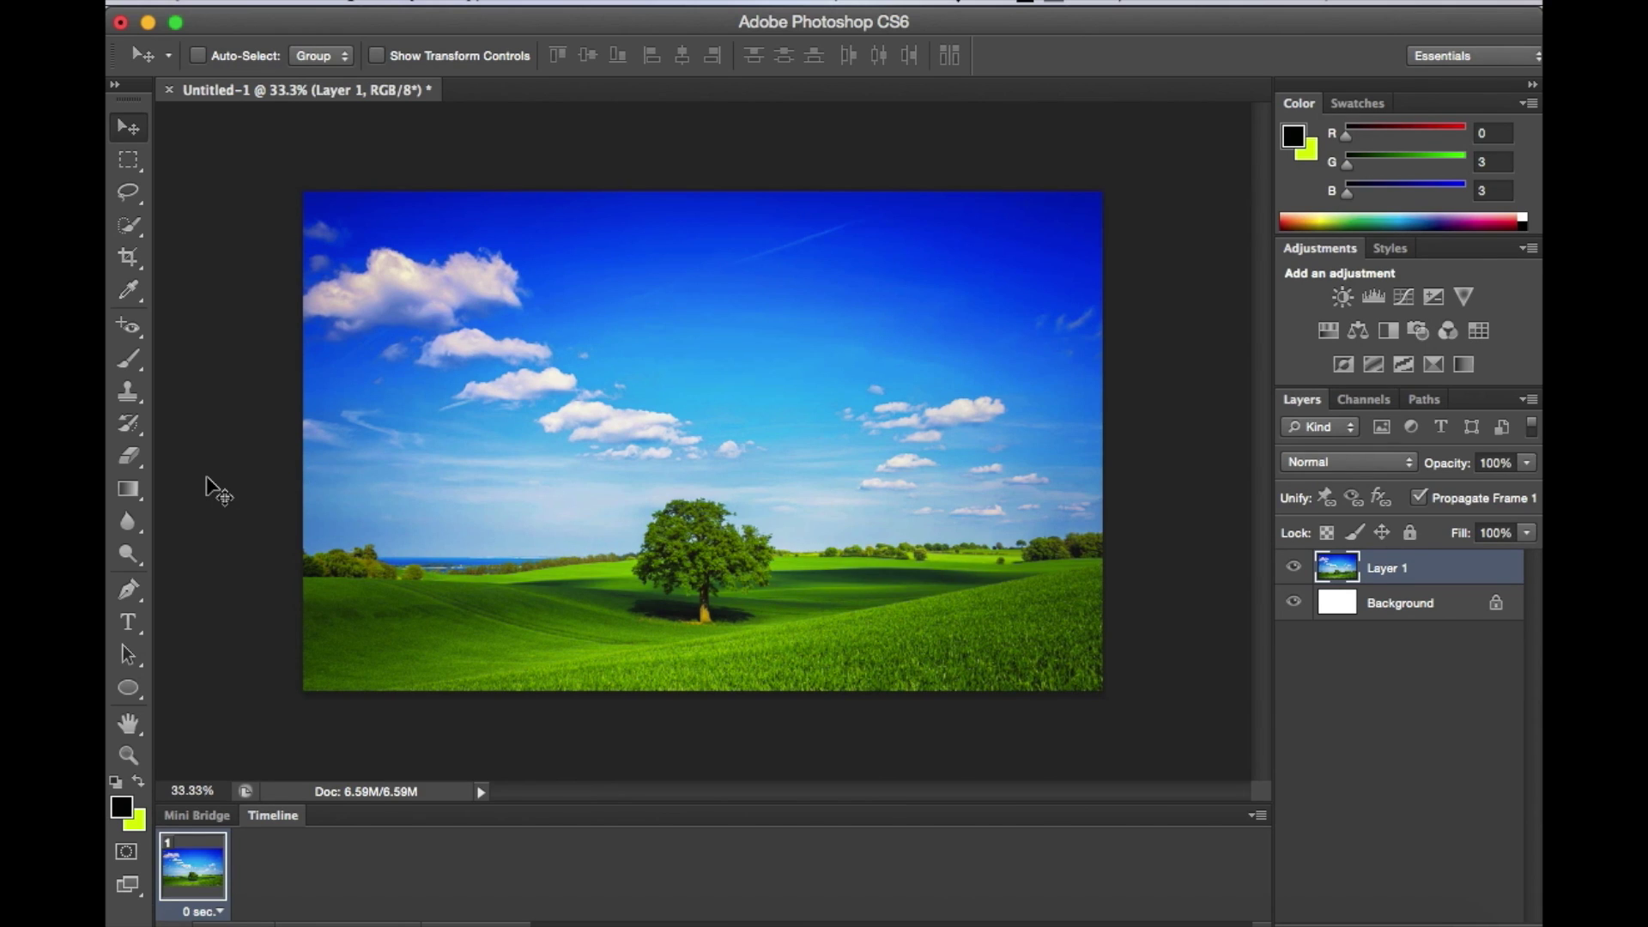
left_click(127, 494)
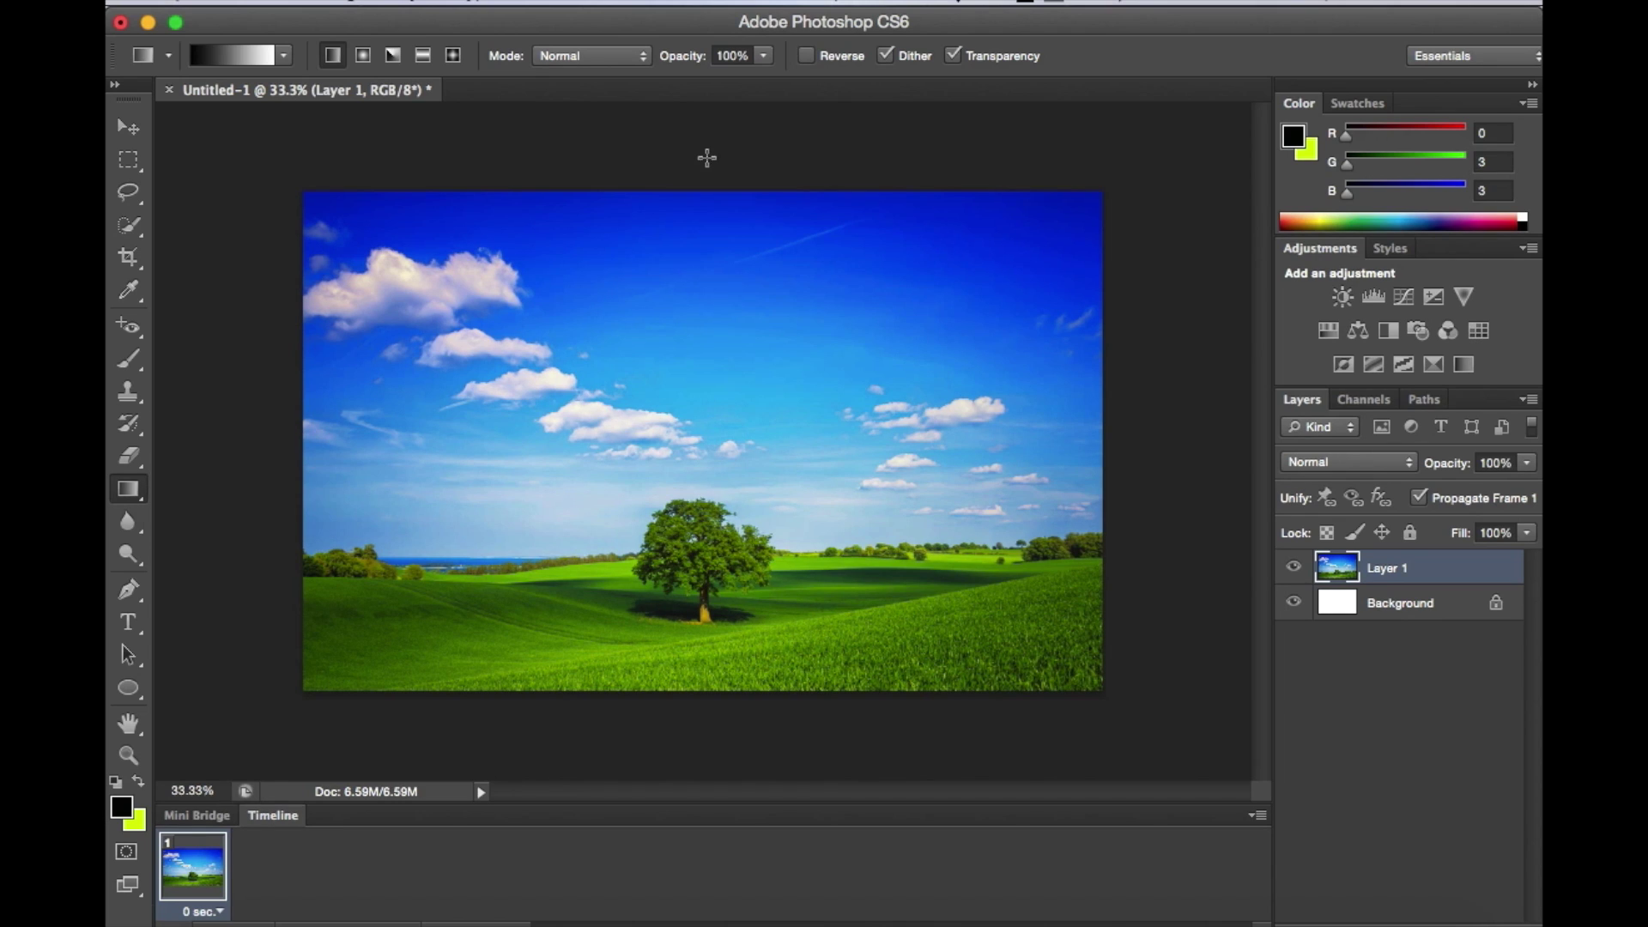
mouse_move(706, 159)
left_mouse_down()
mouse_move(652, 401)
mouse_move(608, 415)
mouse_move(582, 481)
left_mouse_up()
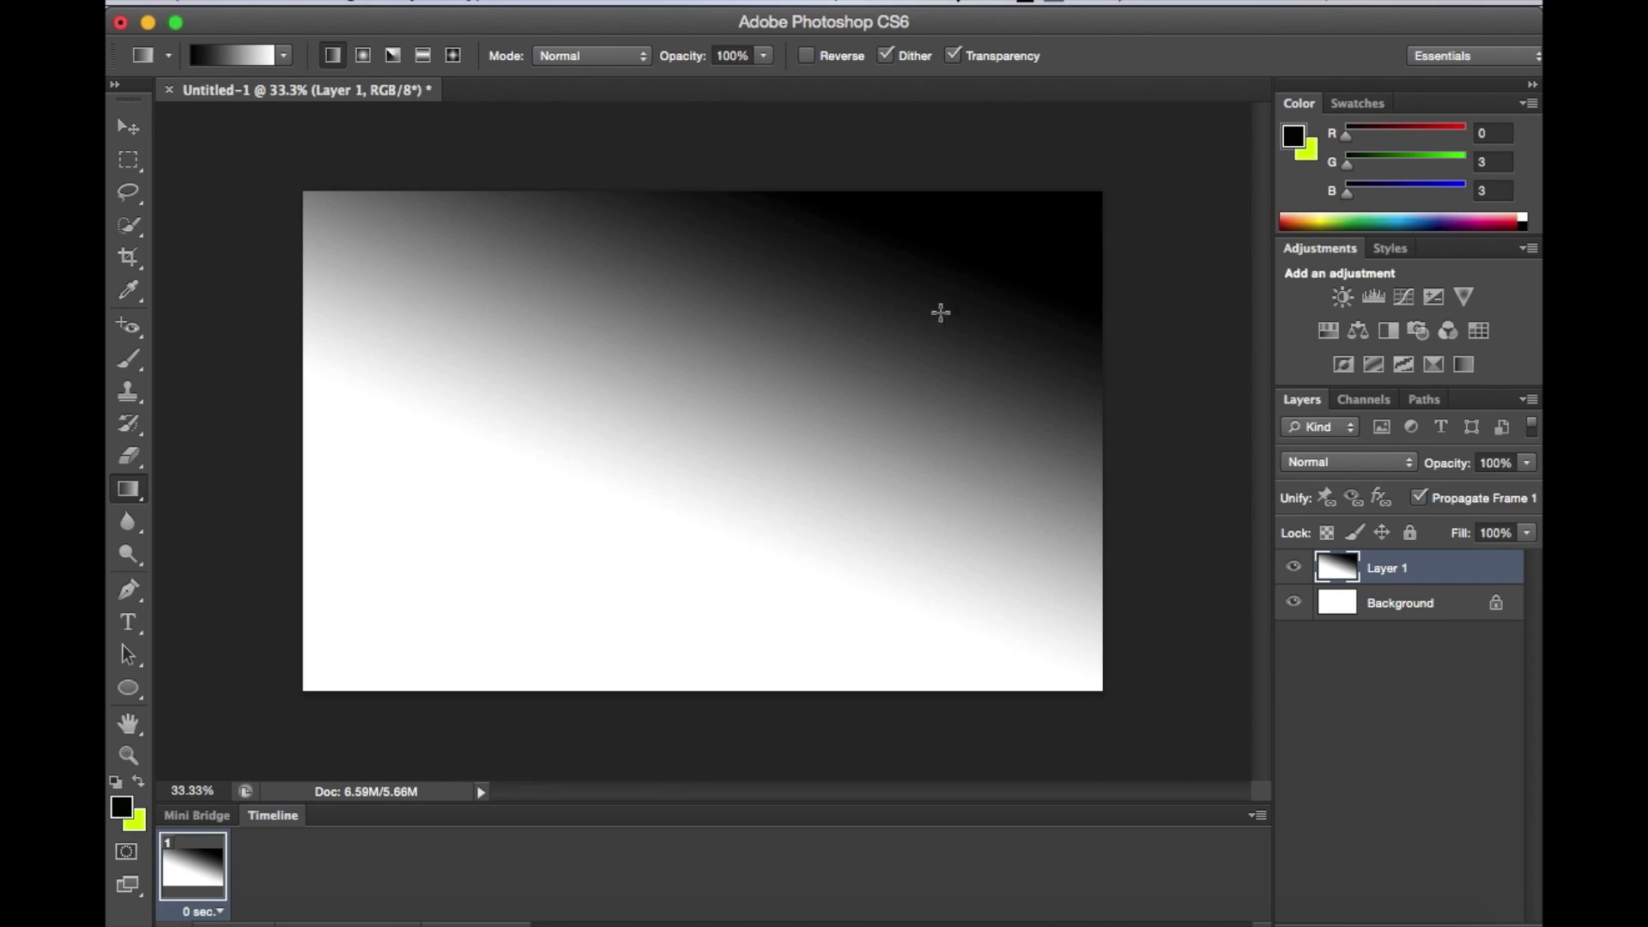
left_click_drag(919, 166, 551, 320)
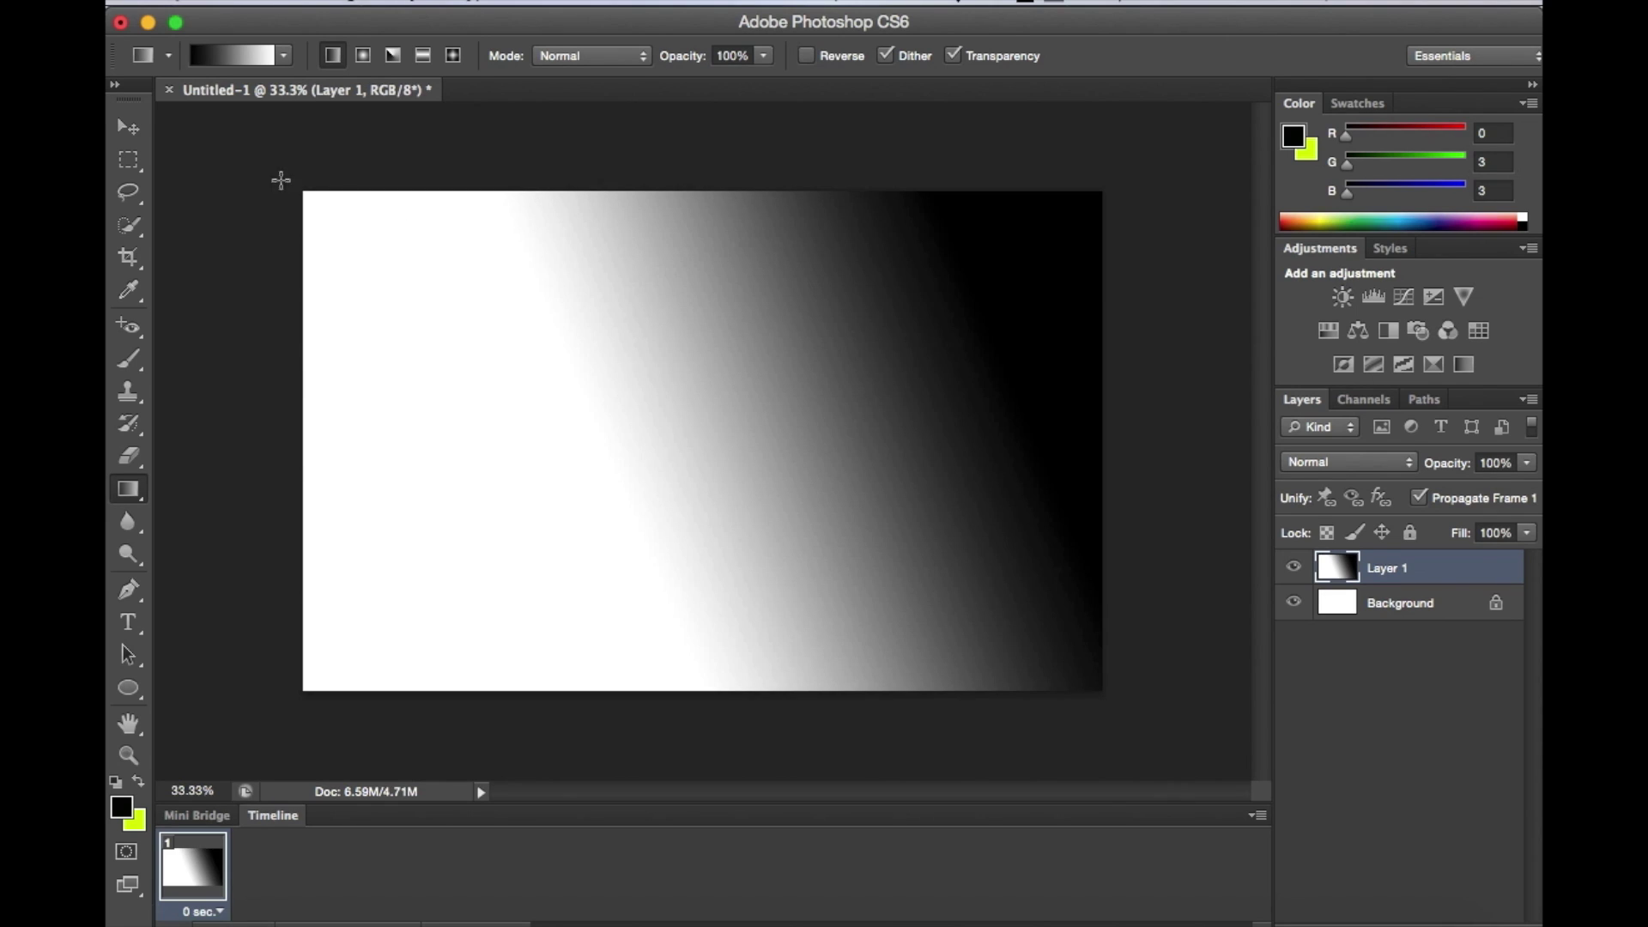
left_click_drag(257, 171, 901, 486)
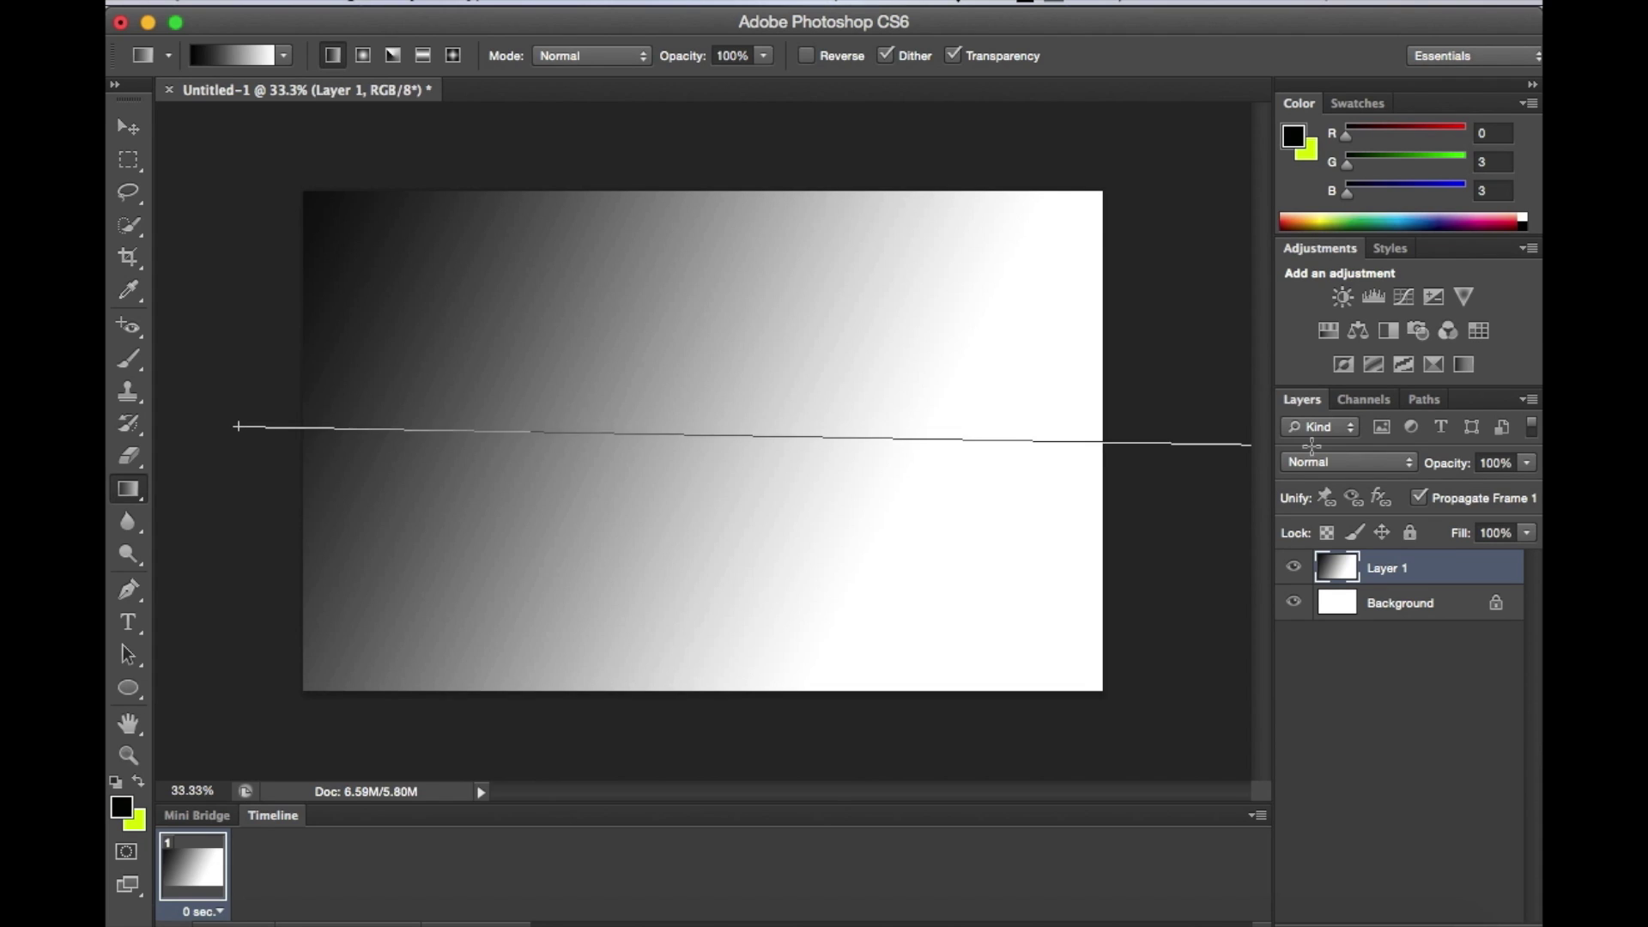
left_click_drag(243, 426, 1258, 442)
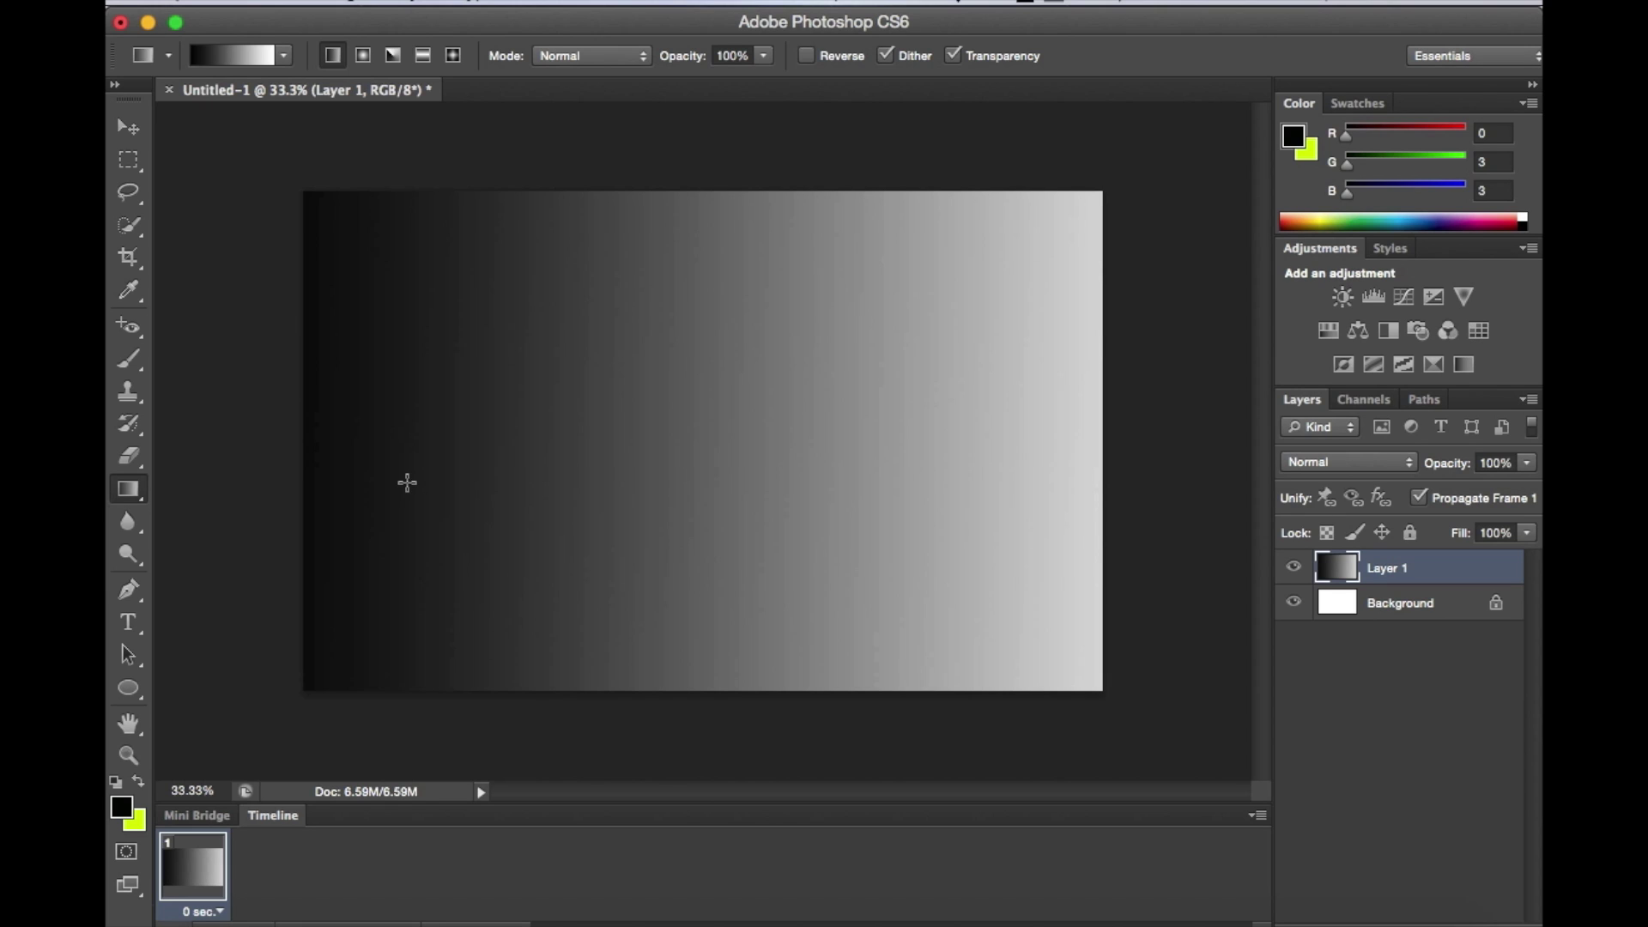
- Undo the trial gradients back to the original landscape photo
key("ctrl+z")
key("ctrl+z")
key("ctrl+z")
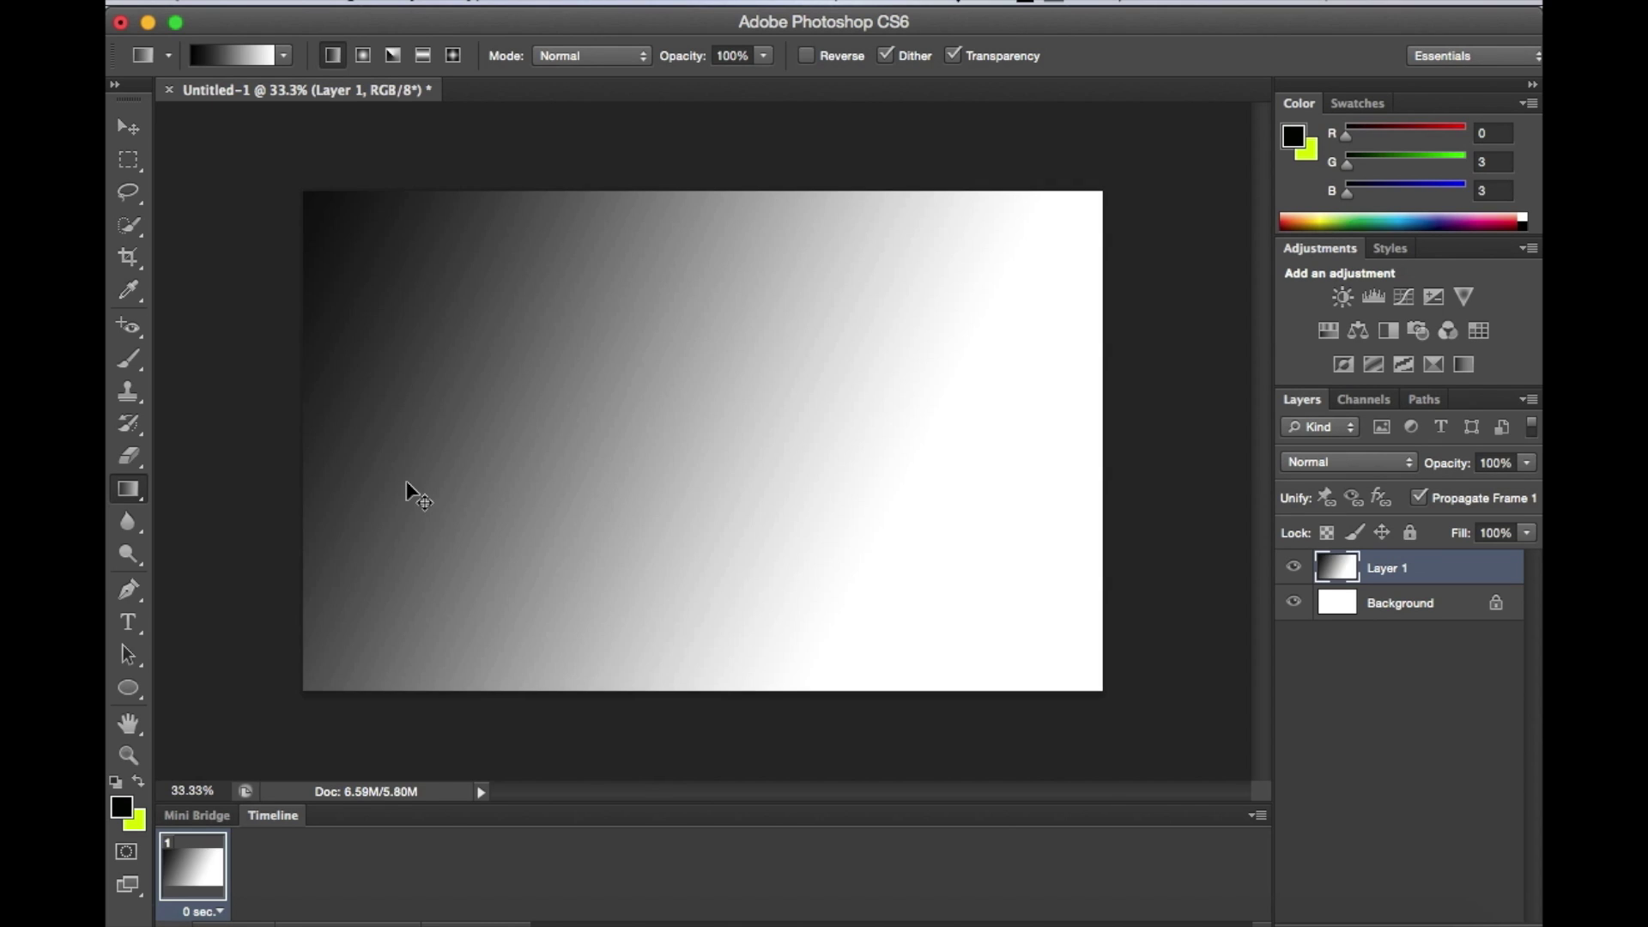
key("ctrl+z")
key("ctrl+z")
key("ctrl+z")
key("ctrl+z")
key("ctrl+shift+z")
key("ctrl+alt+z")
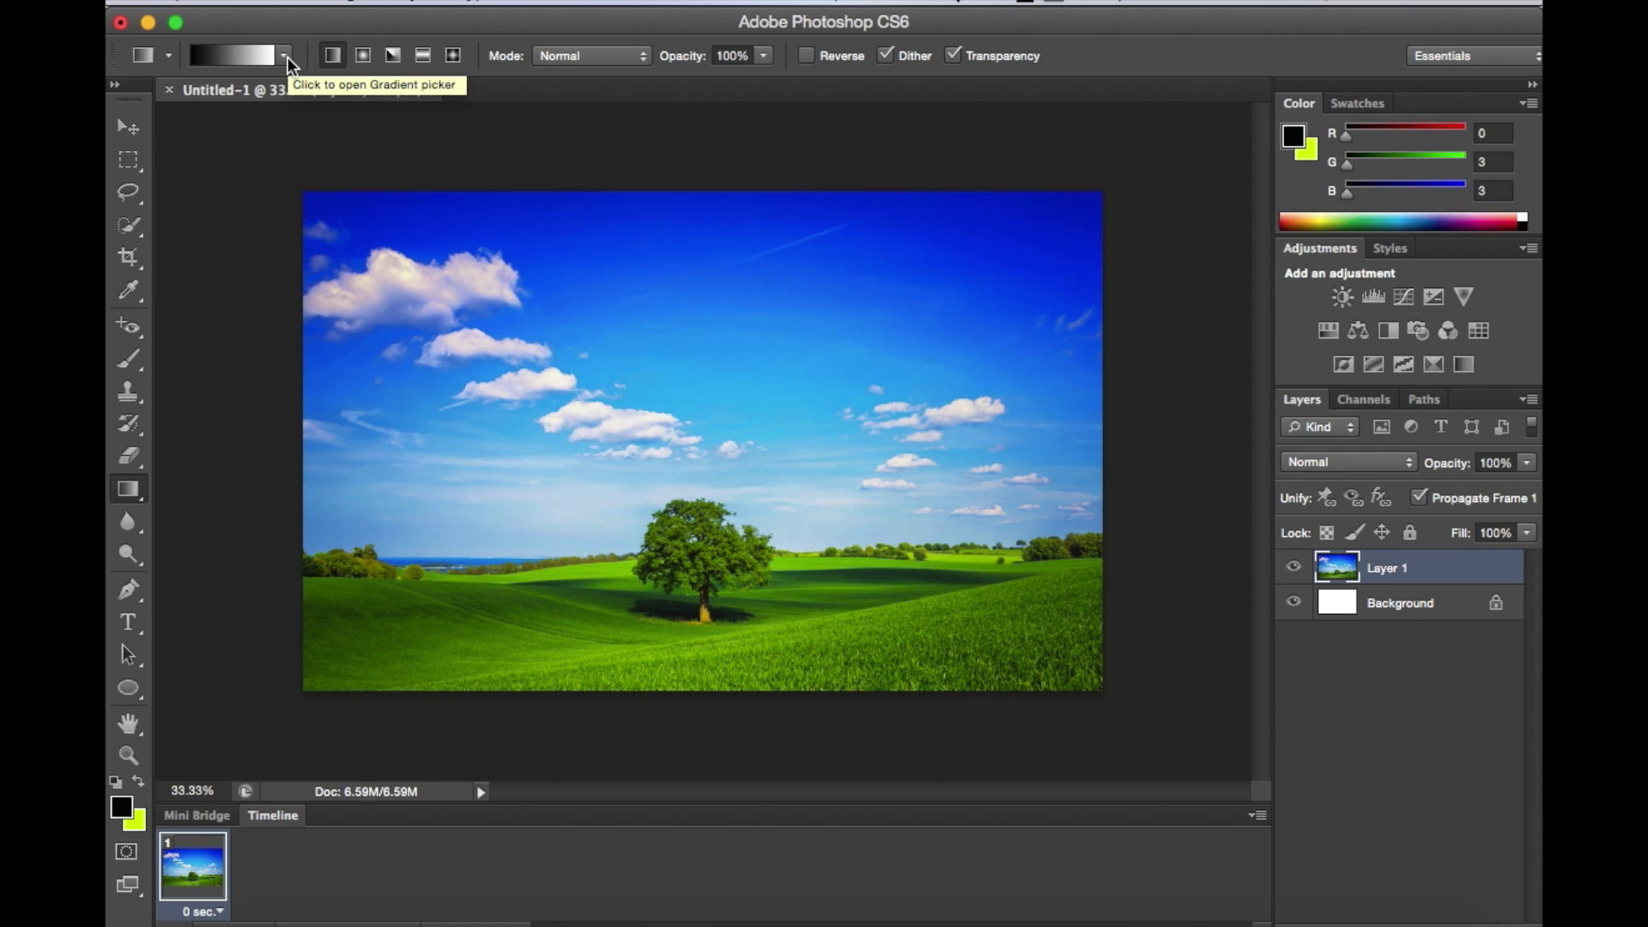
- Choose the Foreground to Transparent gradient preset so fills fade from black to transparent
left_click(283, 55)
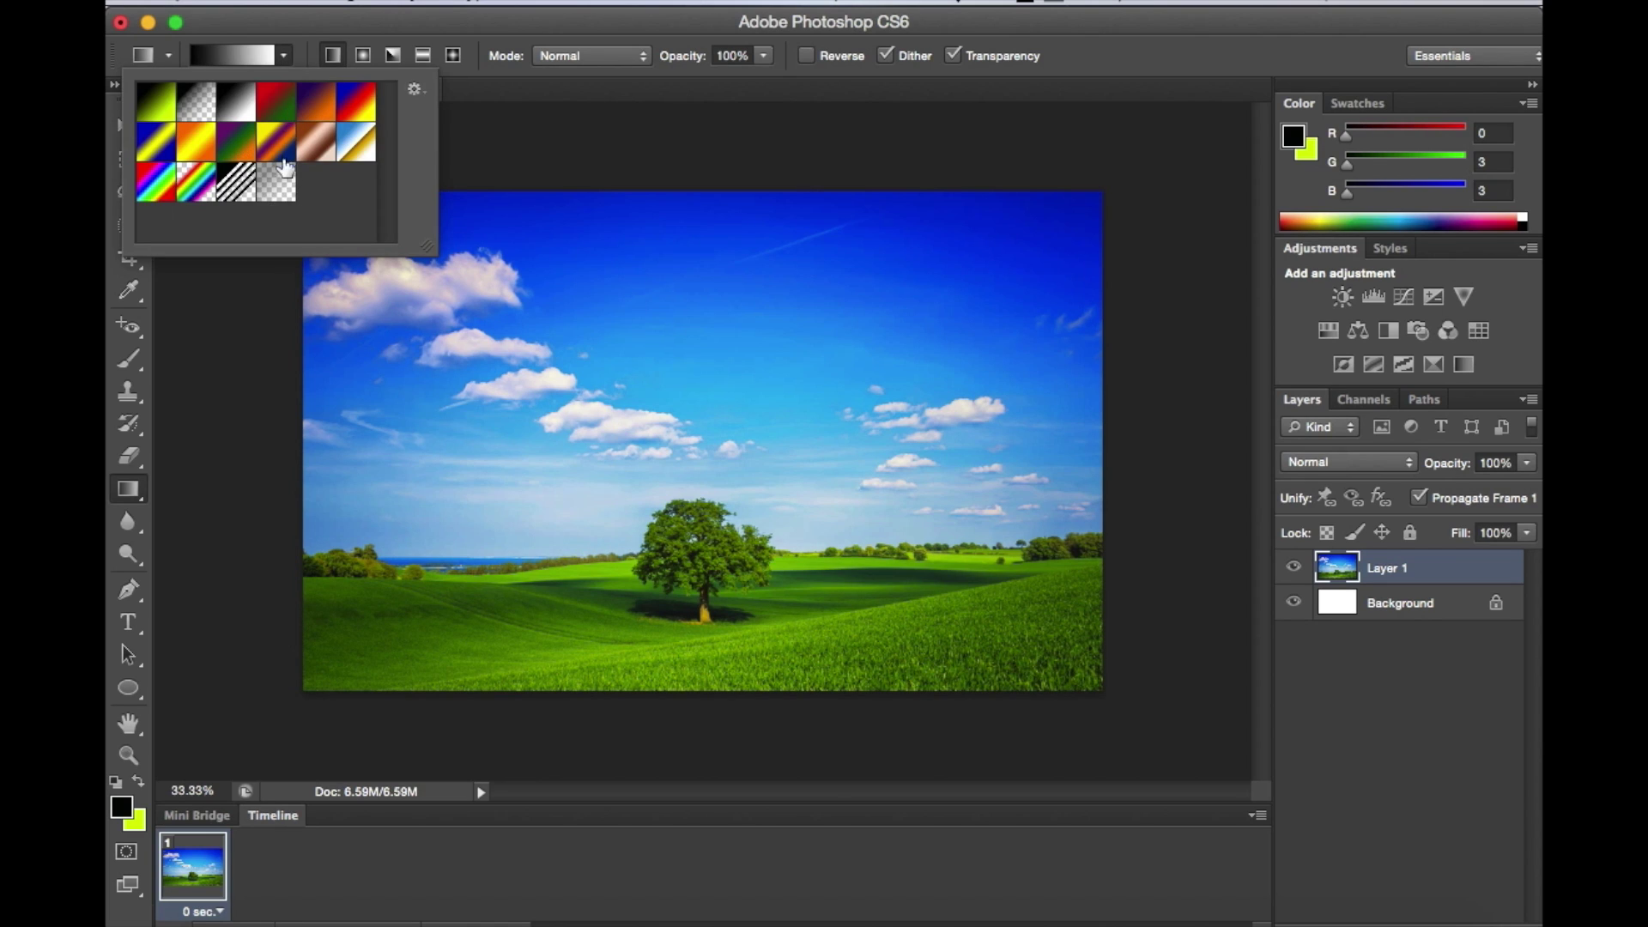
left_click(193, 112)
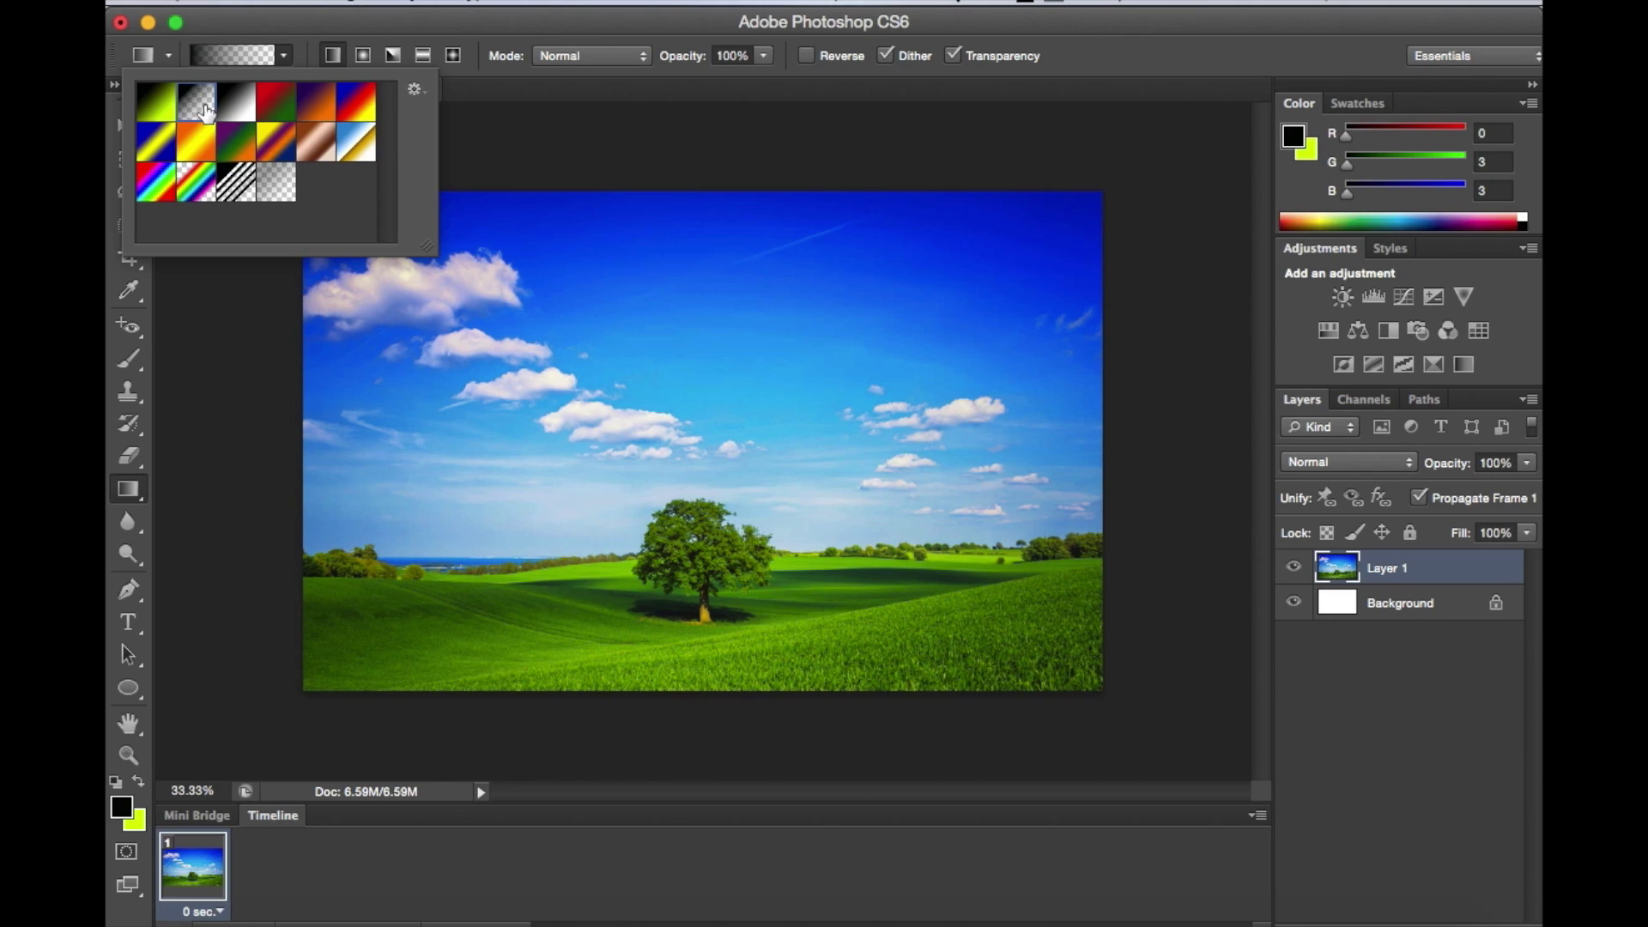
left_click(234, 339)
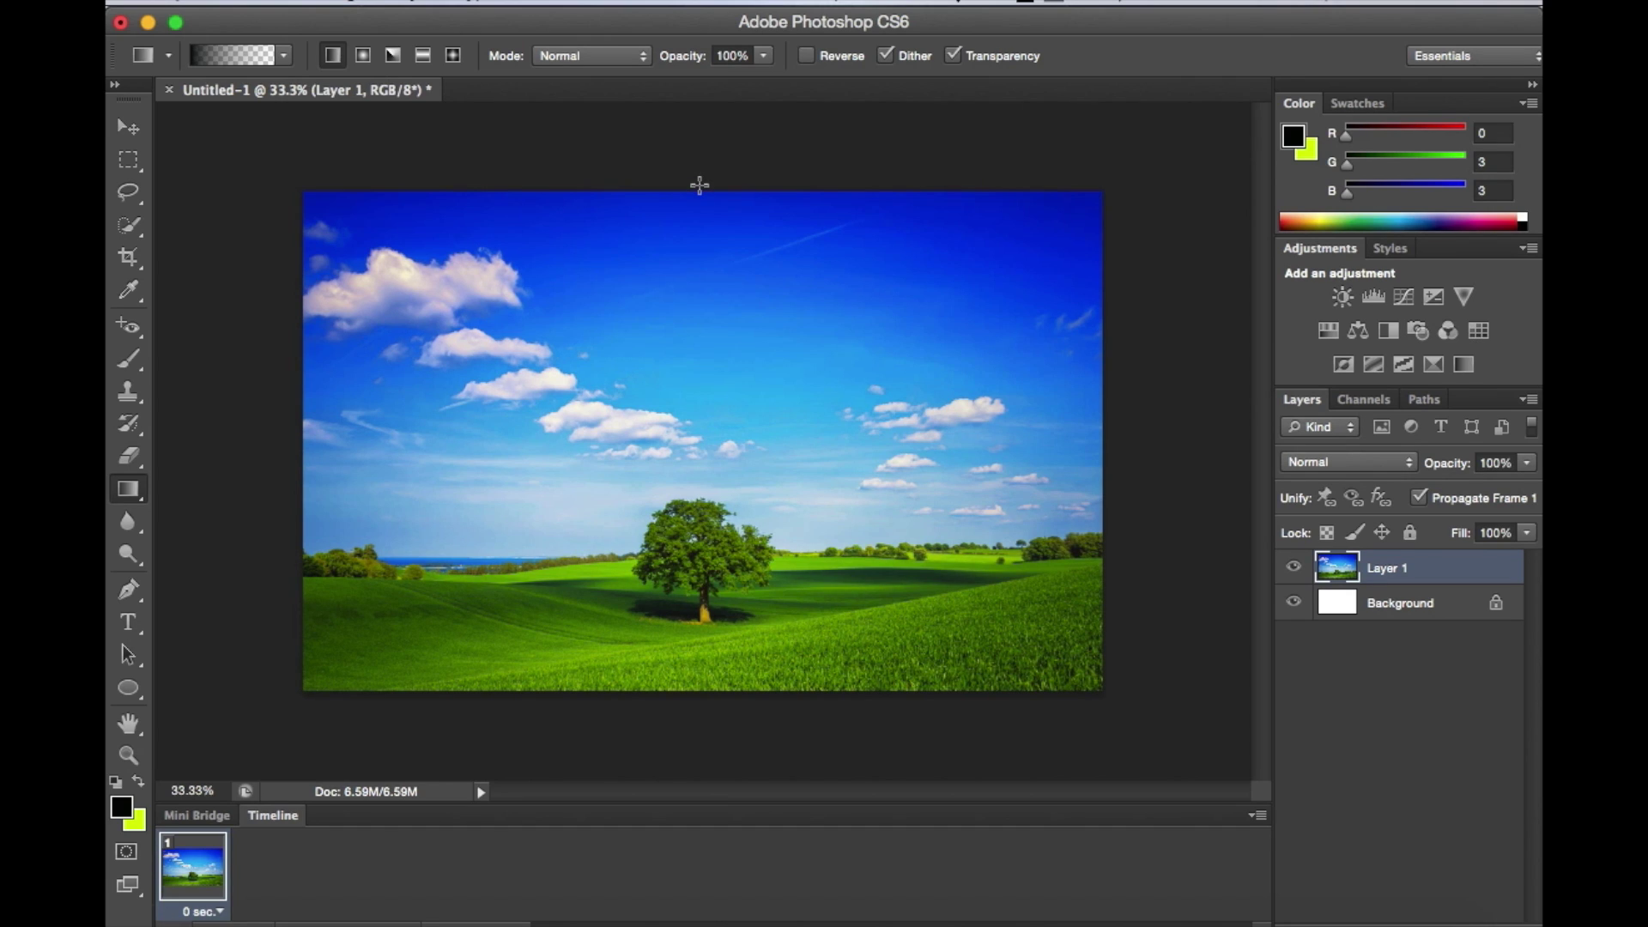
- Draw a vertical black-to-transparent fade from above the image down across the whole photo
left_click_drag(703, 159, 703, 214)
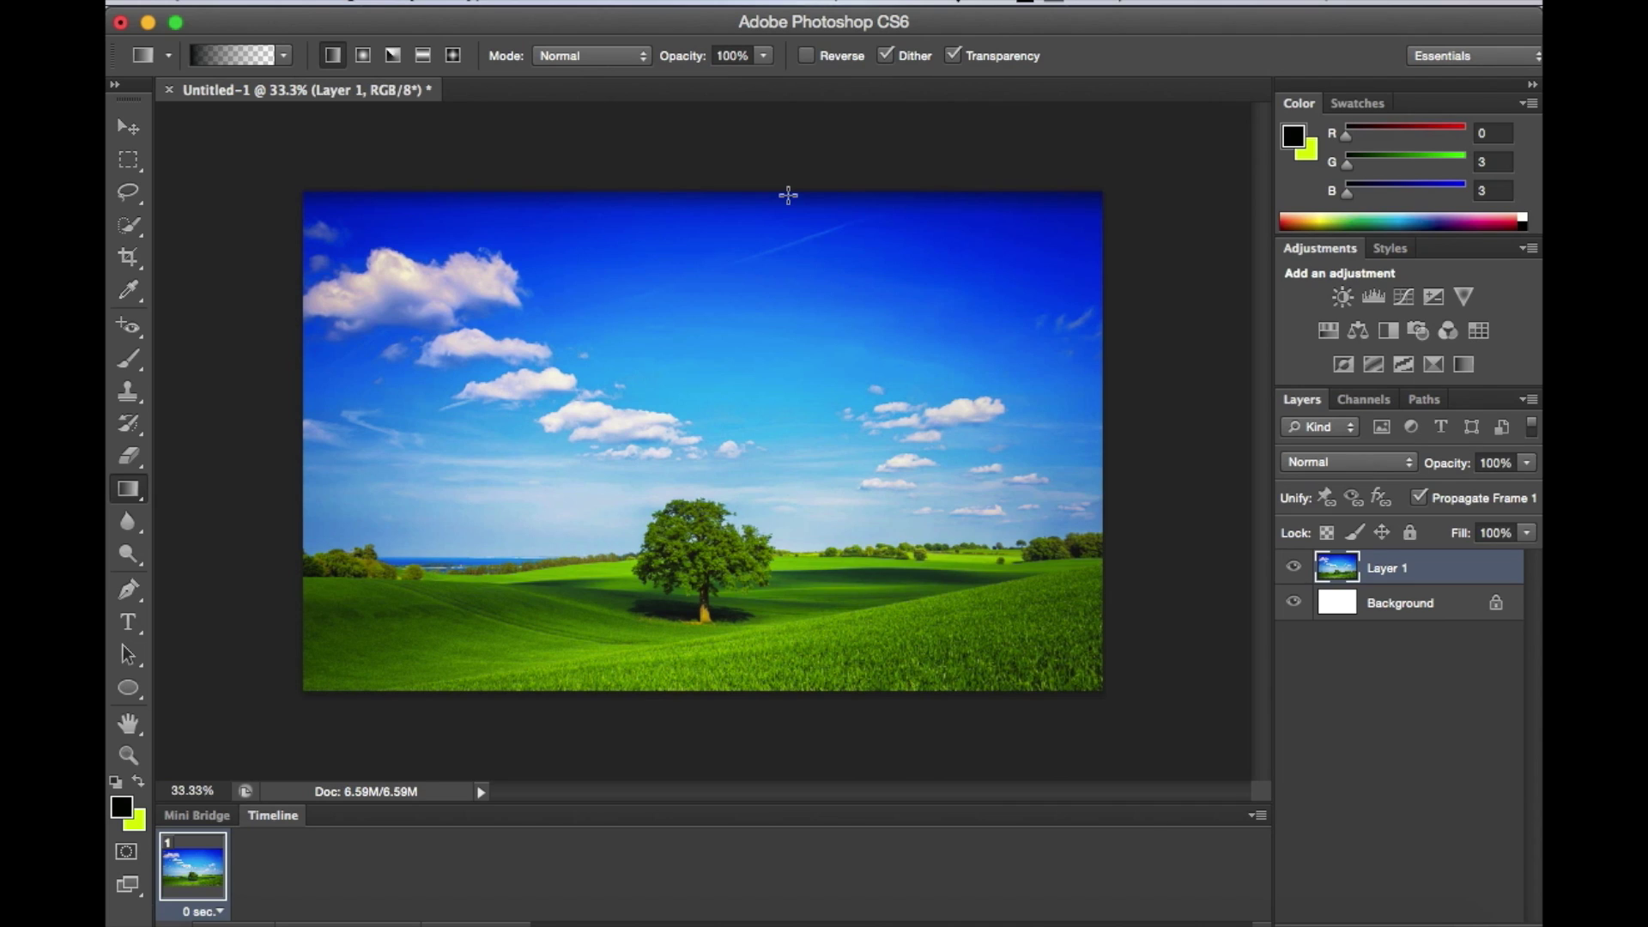
key("ctrl+z")
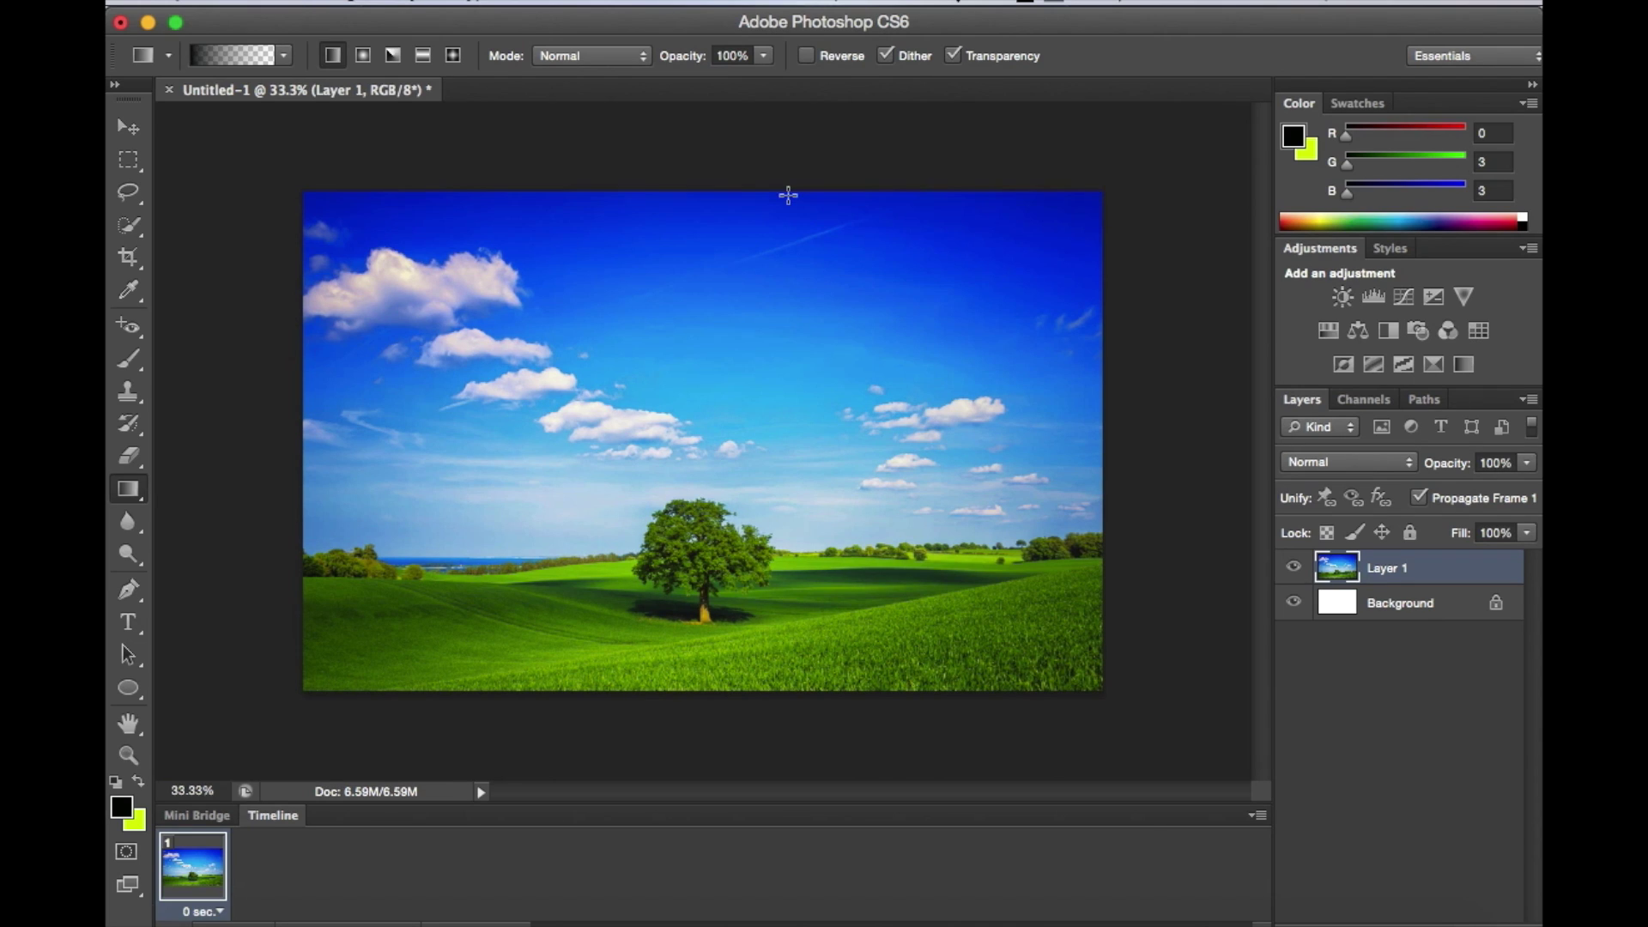
left_click_drag(717, 175, 708, 721)
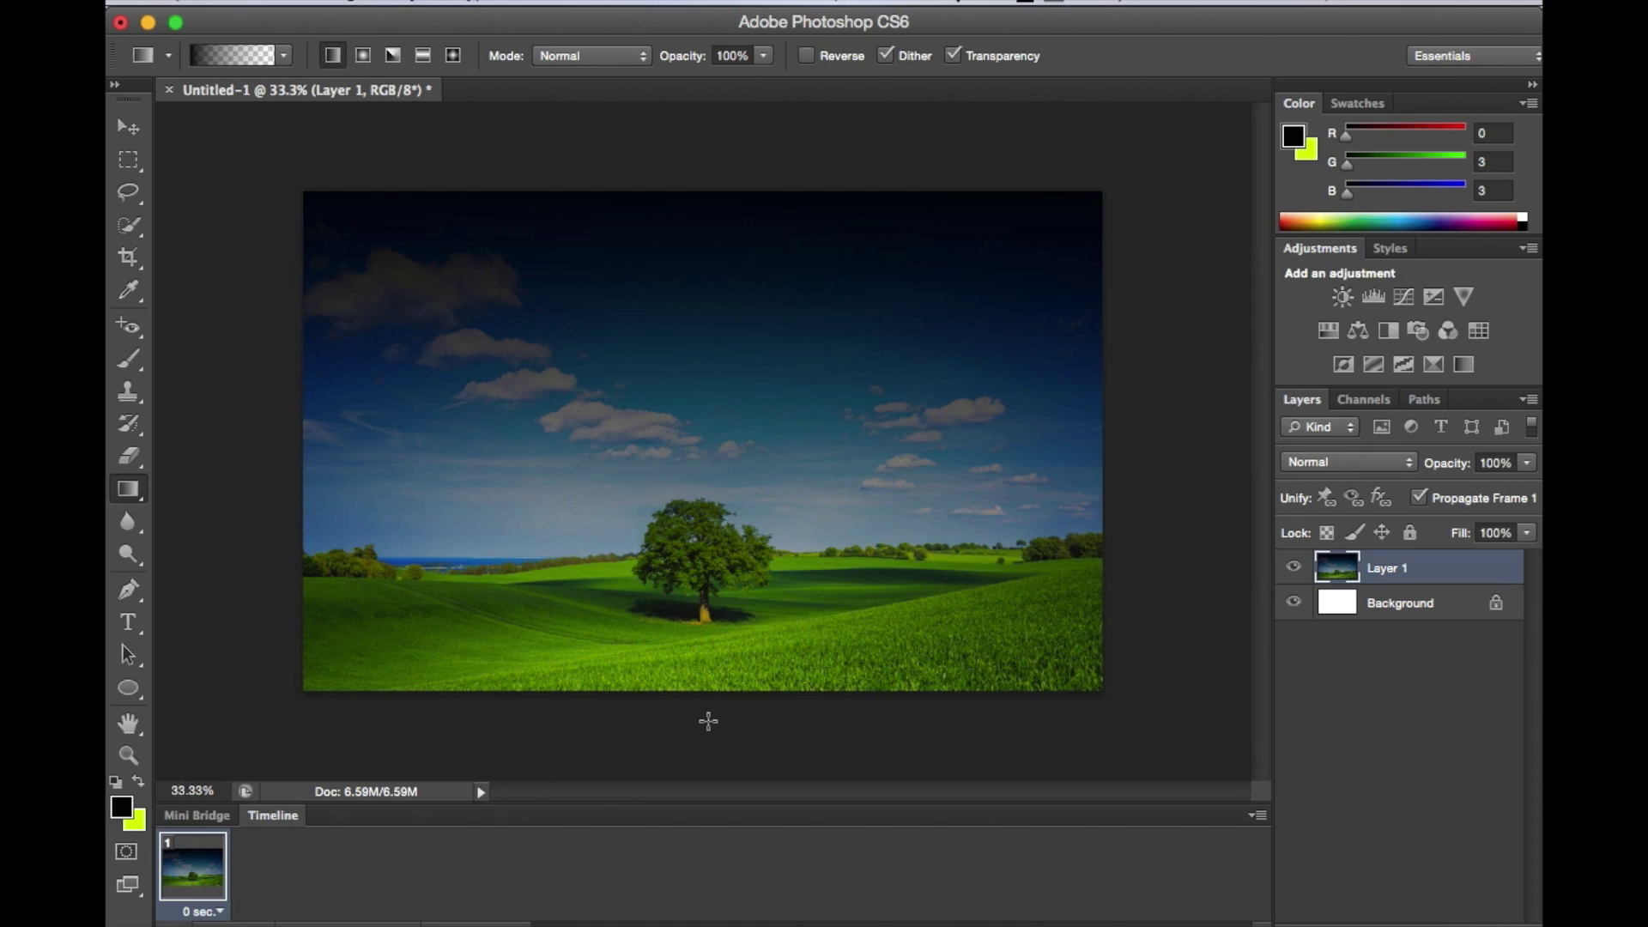
key("ctrl+z")
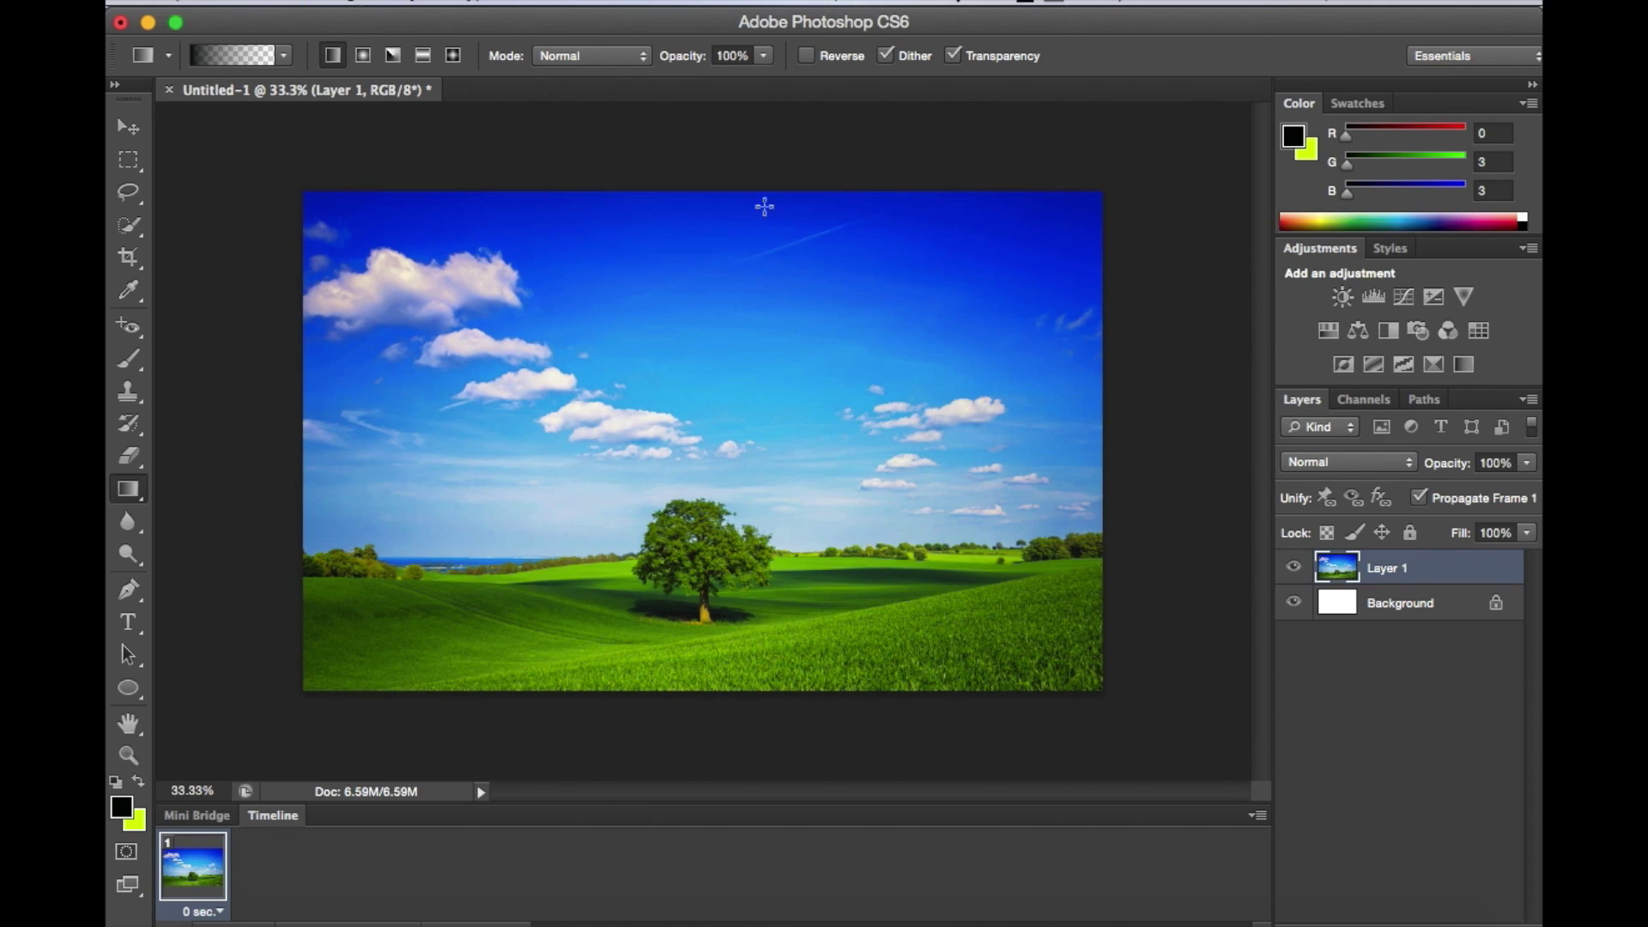
mouse_move(718, 140)
left_mouse_down()
mouse_move(700, 732)
mouse_move(721, 781)
left_mouse_up()
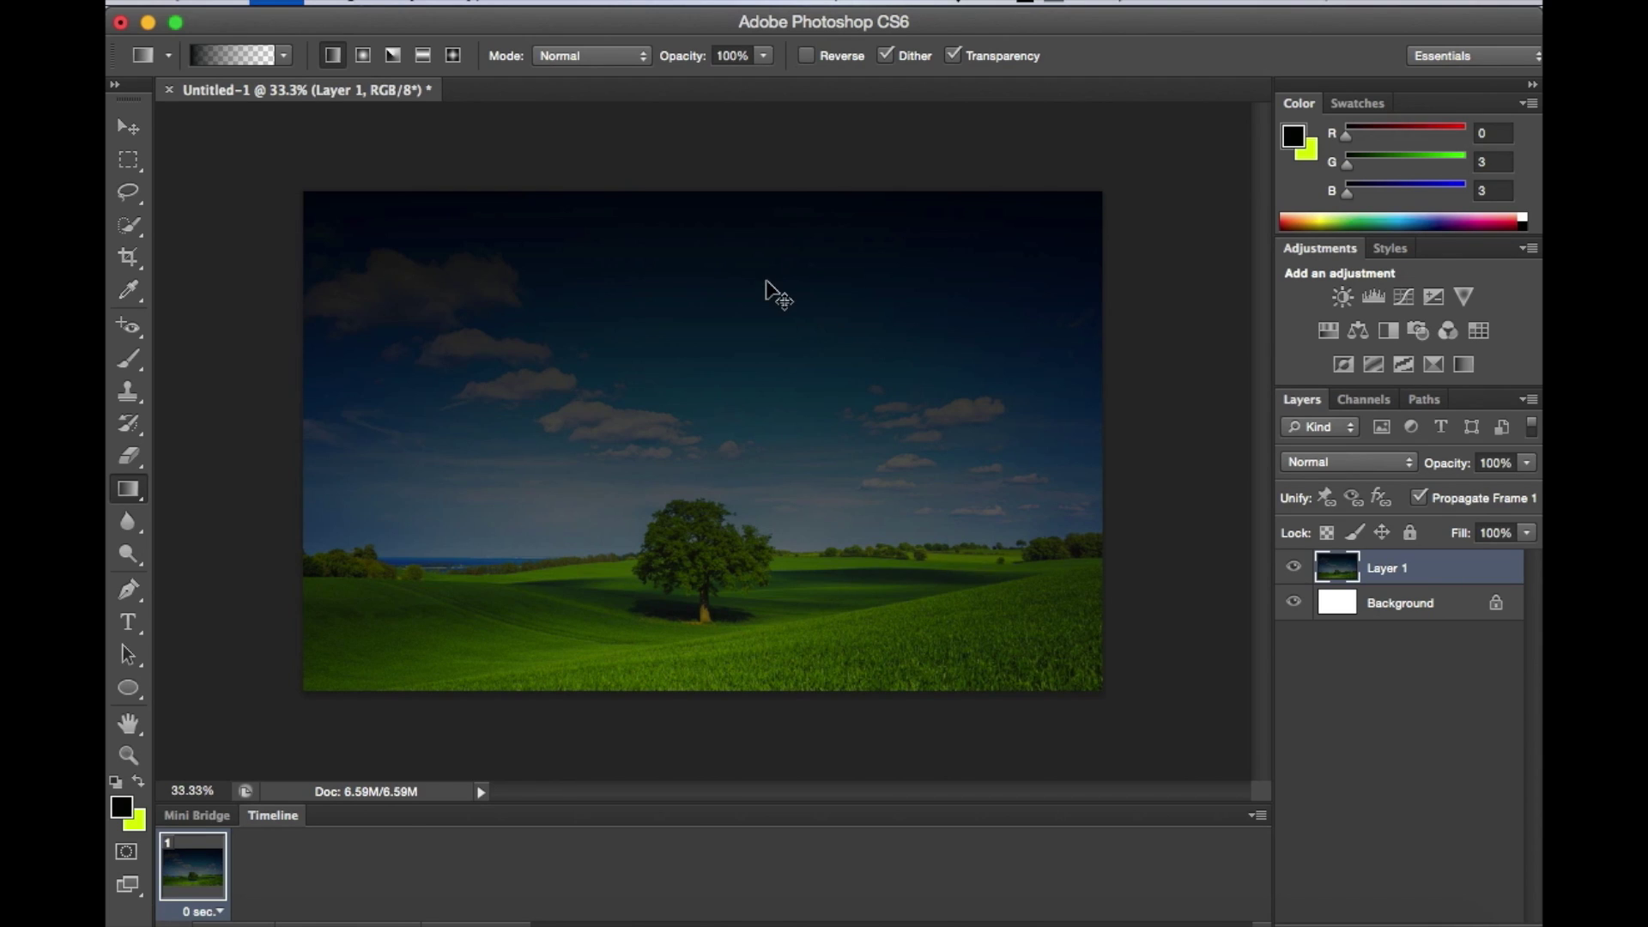
- Try several short dark fades over the upper sky, undoing each to restore the bright original
key("ctrl+z")
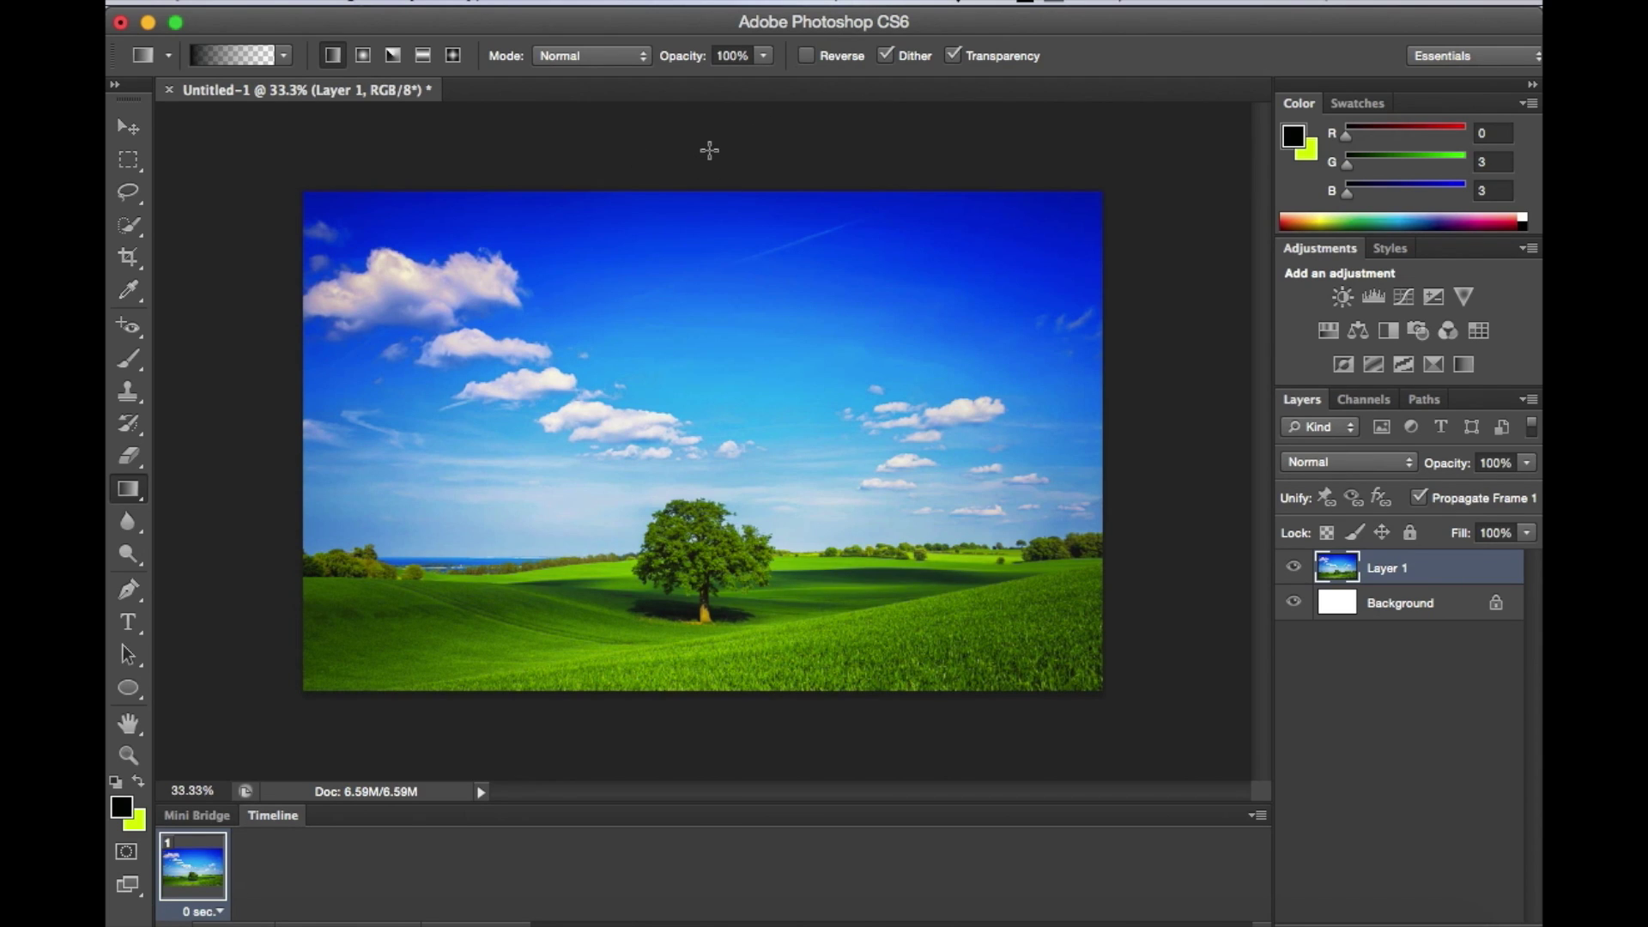
left_click_drag(709, 149, 705, 289)
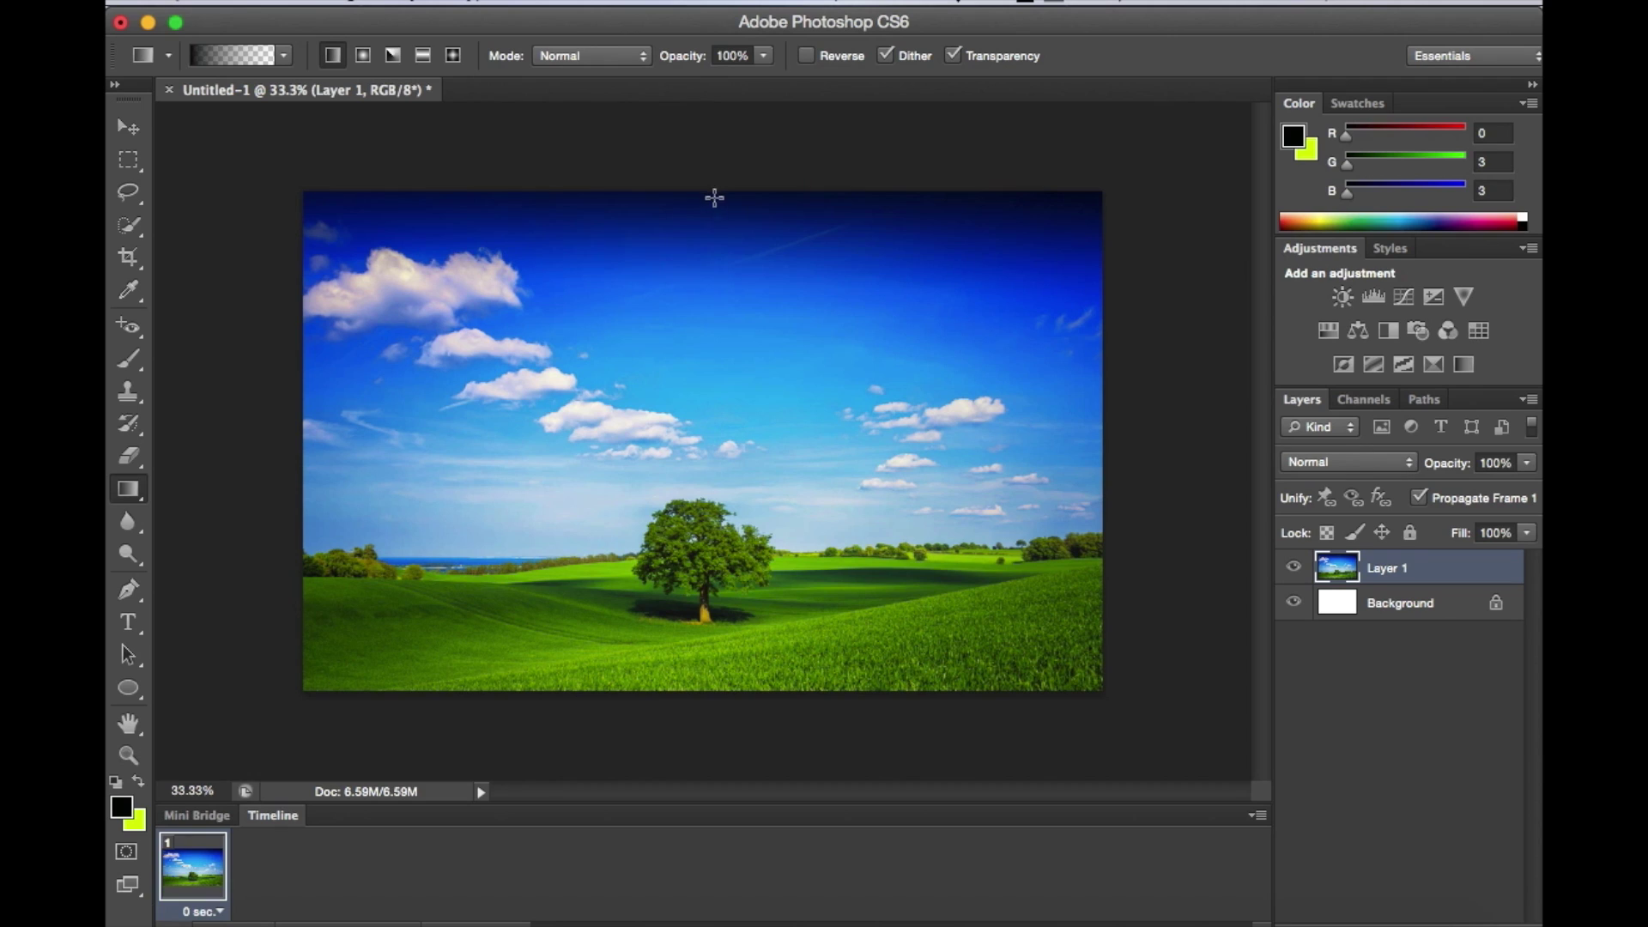
left_click_drag(713, 190, 722, 376)
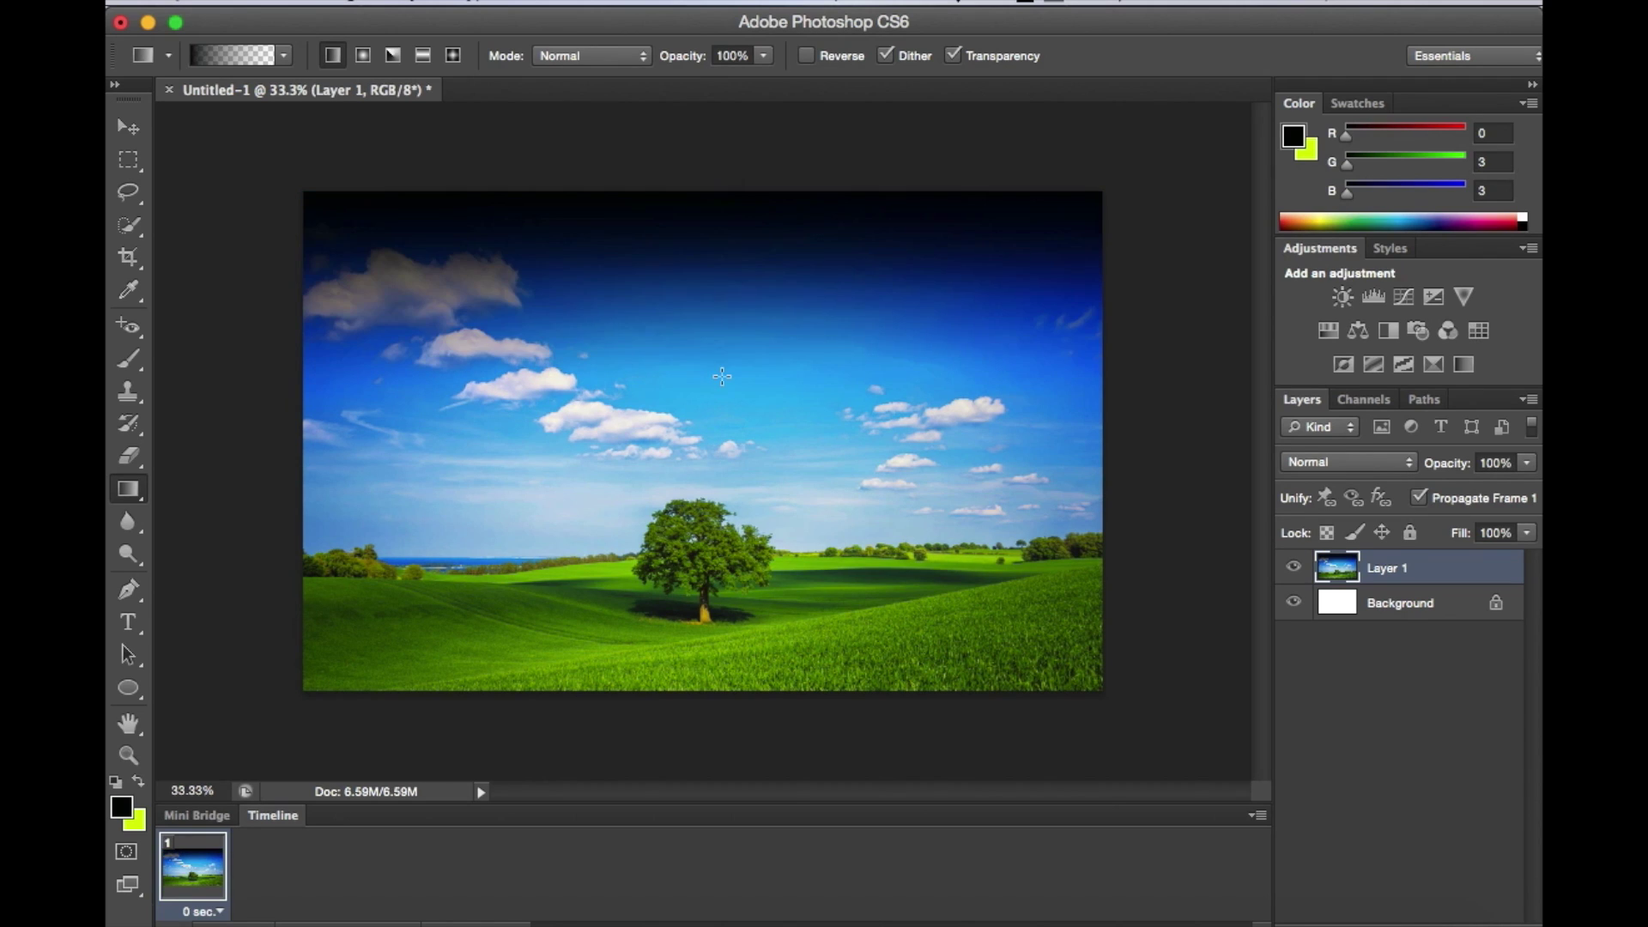
key("ctrl+z")
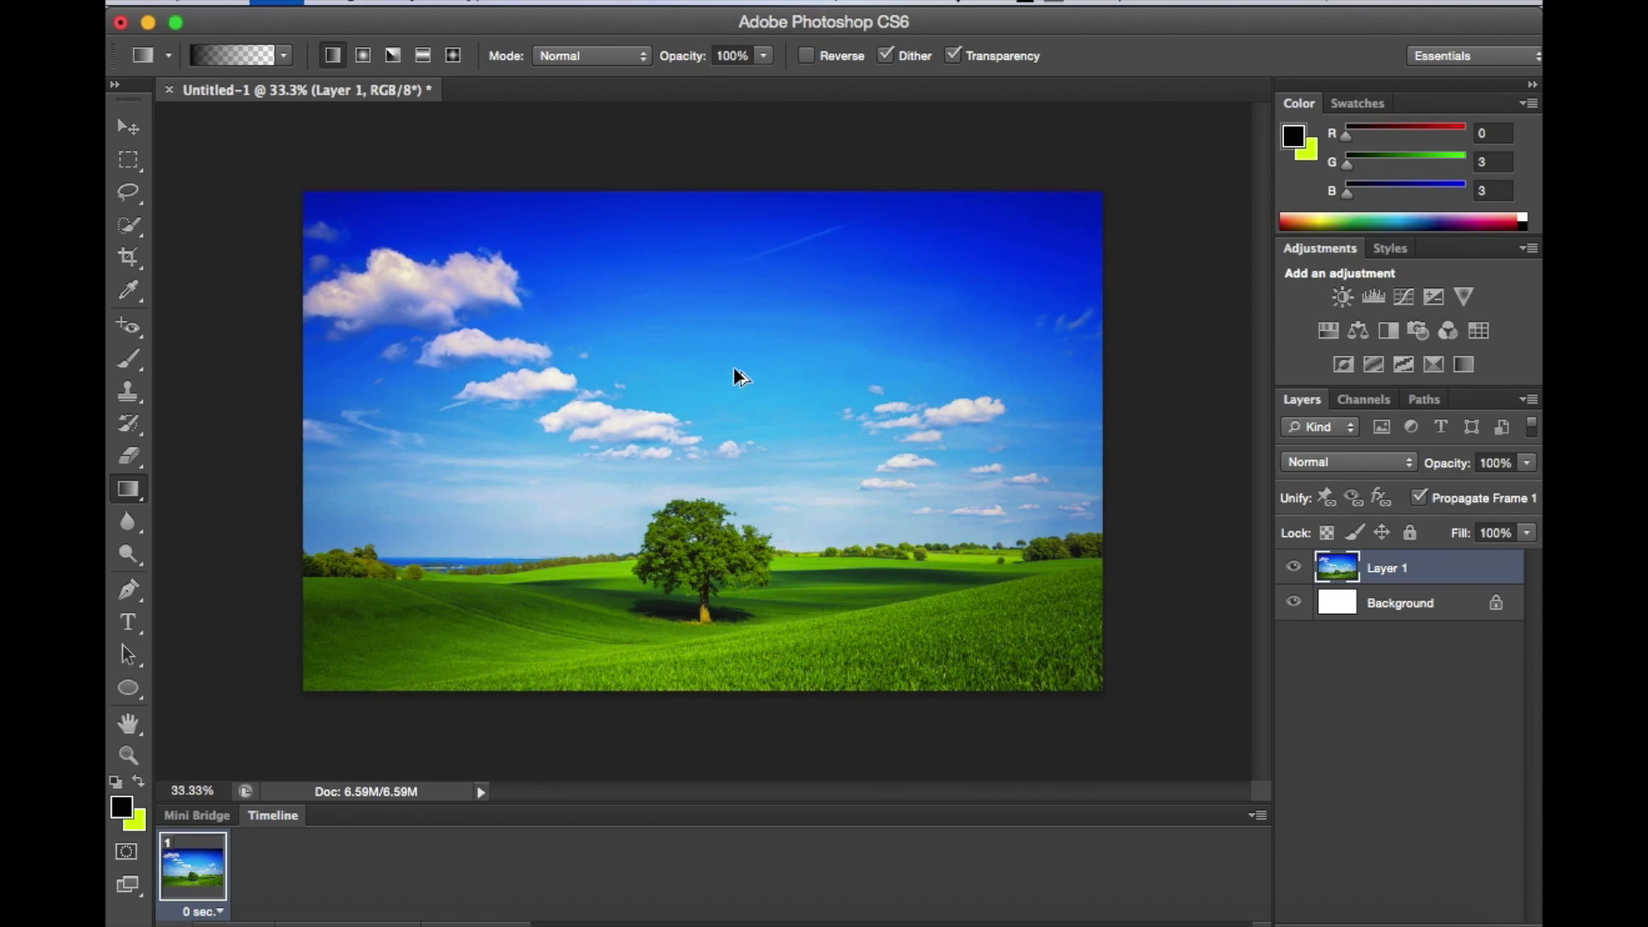
left_click_drag(708, 254, 708, 400)
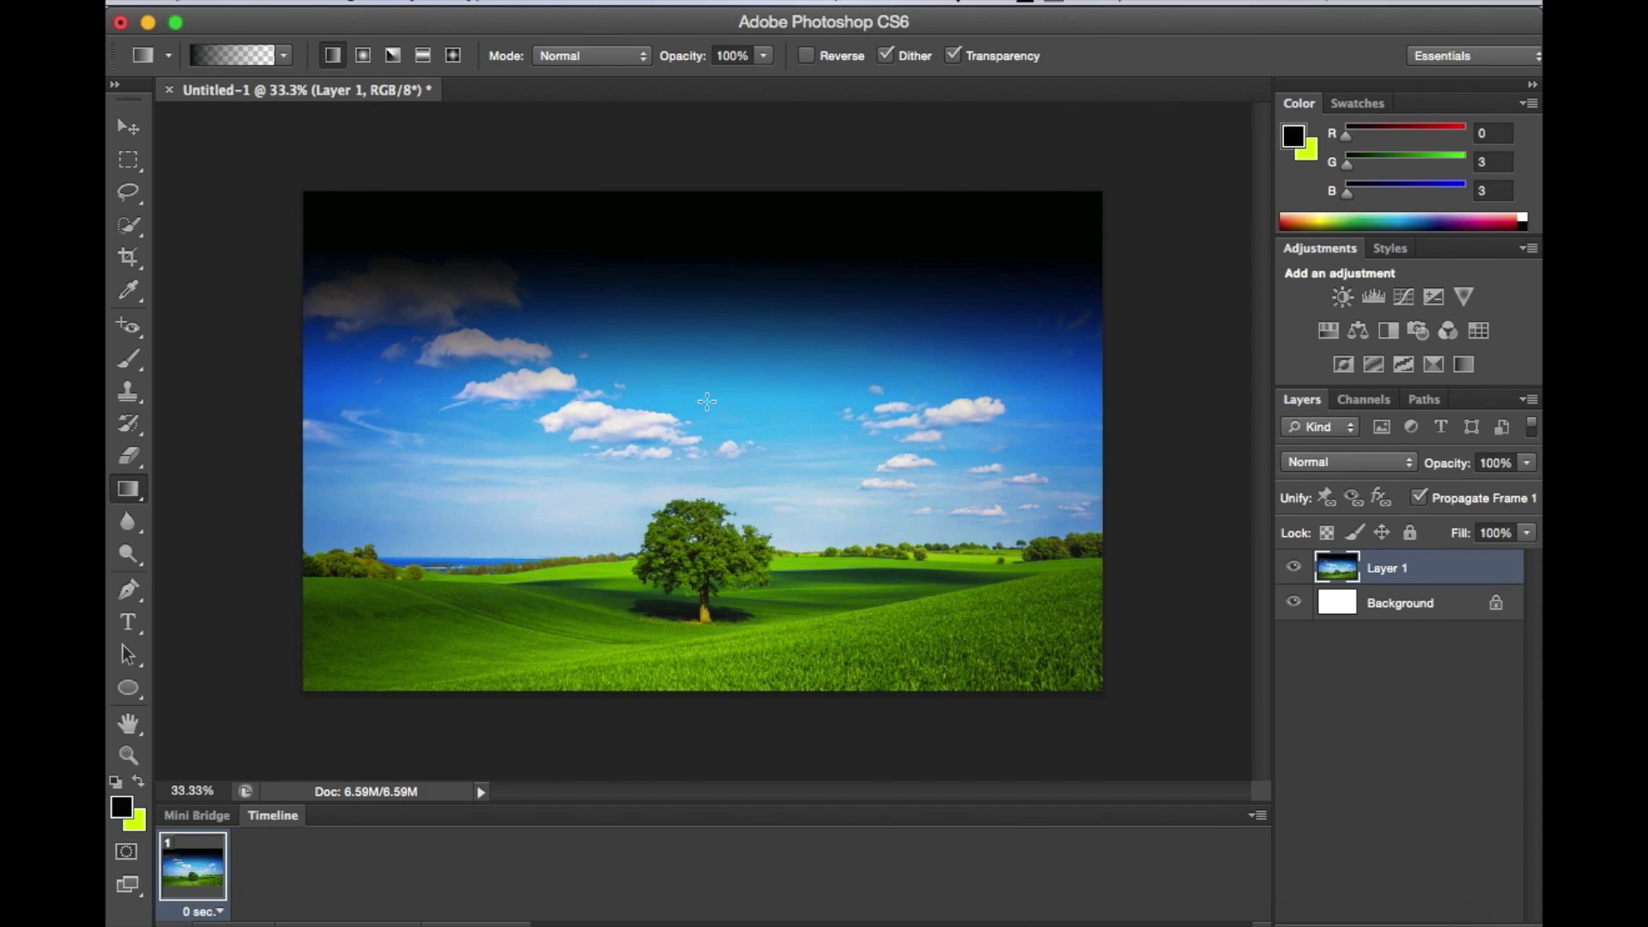
key("ctrl+z")
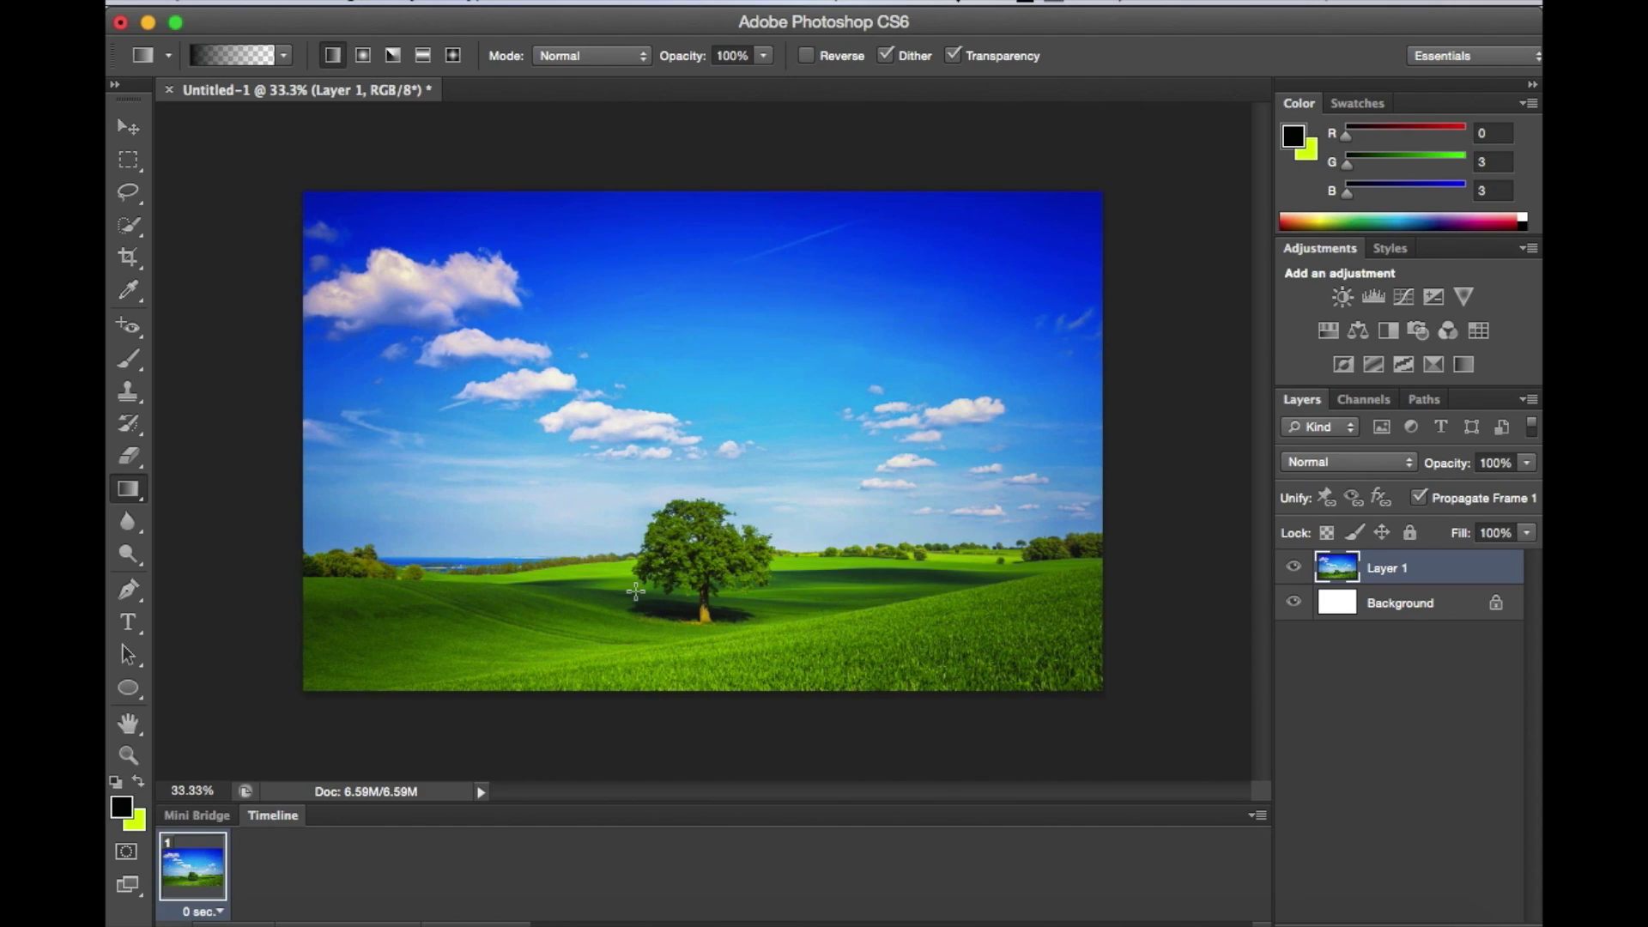
- Reverse the gradient, set opacity to 54%, and redraw it top to bottom to dim the hills
left_click(806, 56)
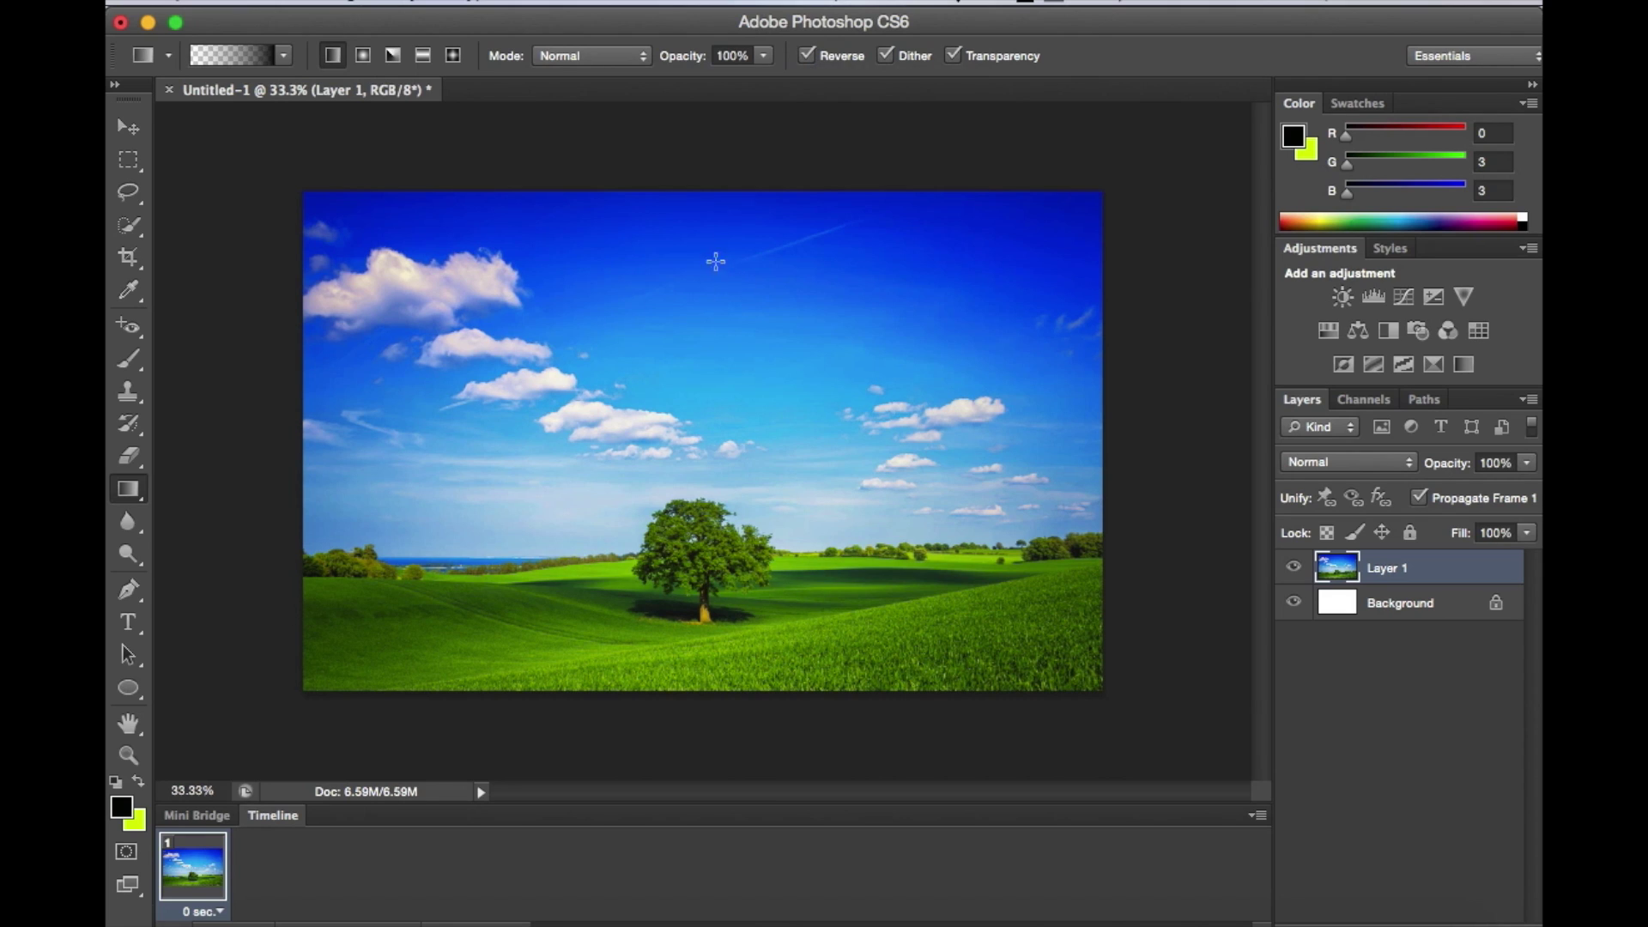
left_click_drag(702, 189, 702, 685)
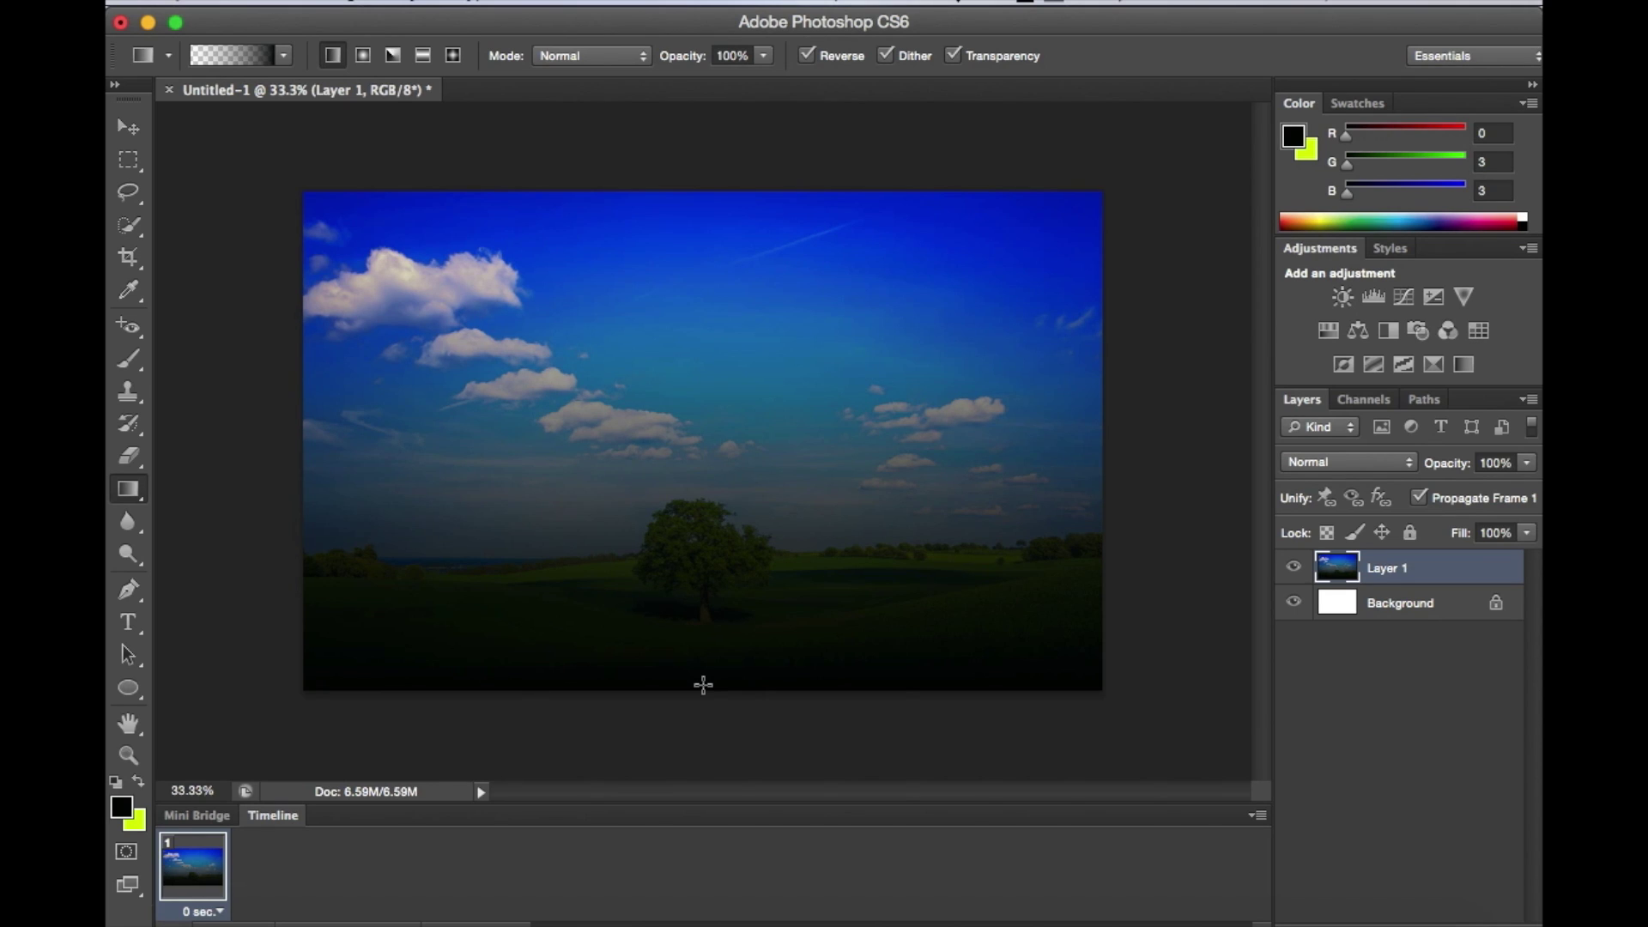
left_click(763, 56)
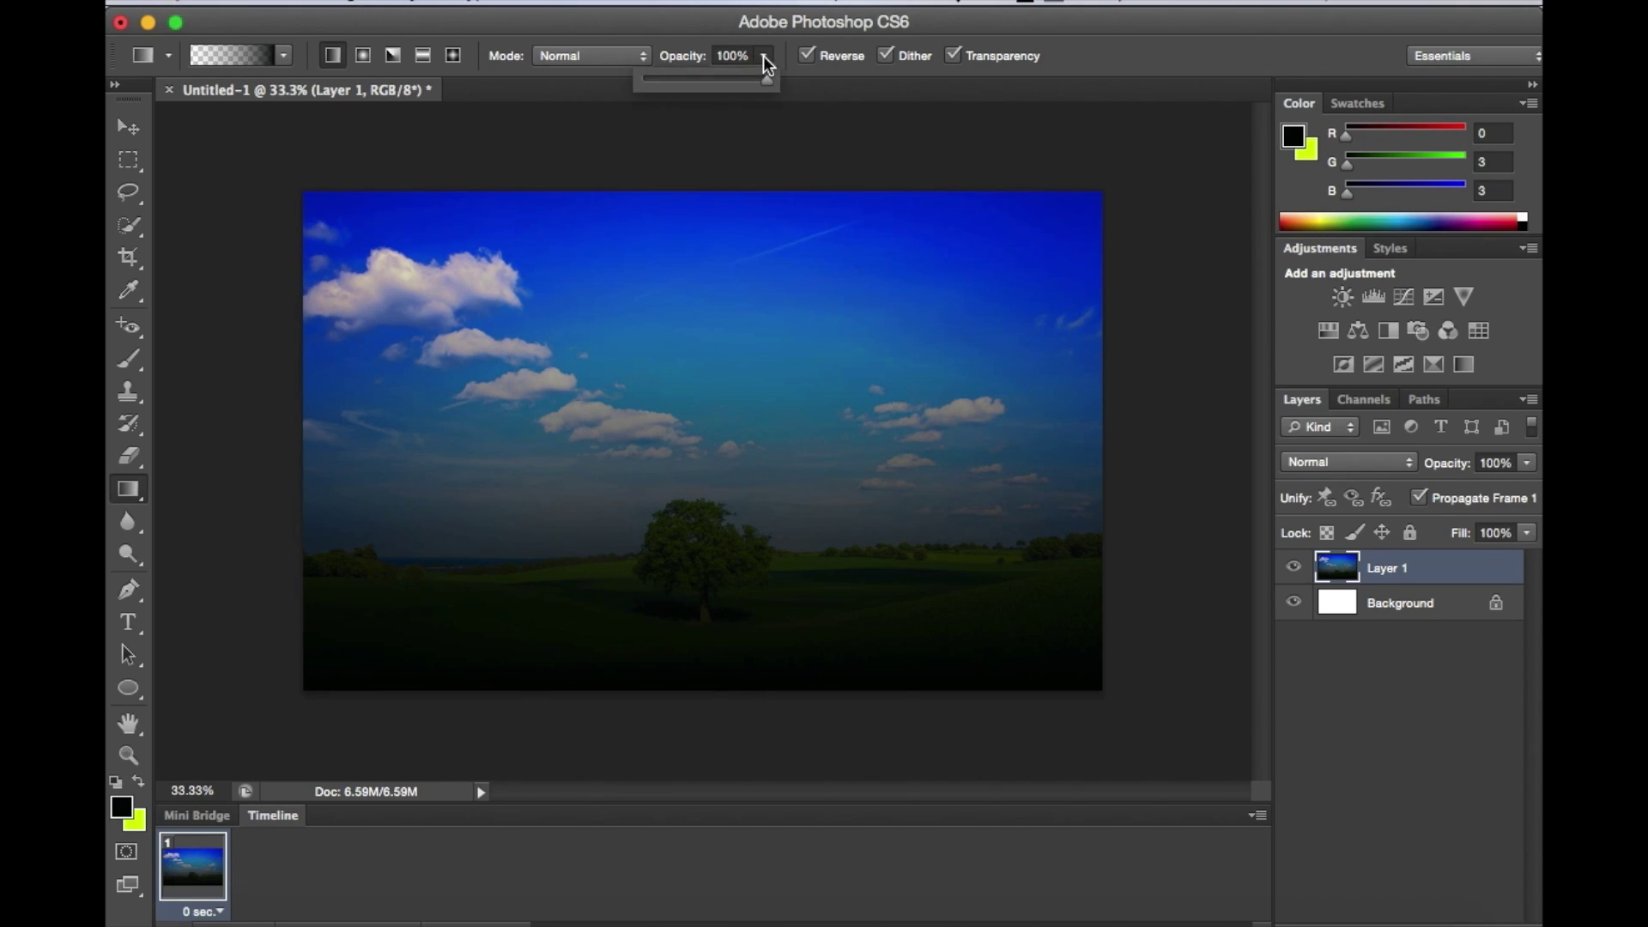
left_click(709, 78)
key("Return")
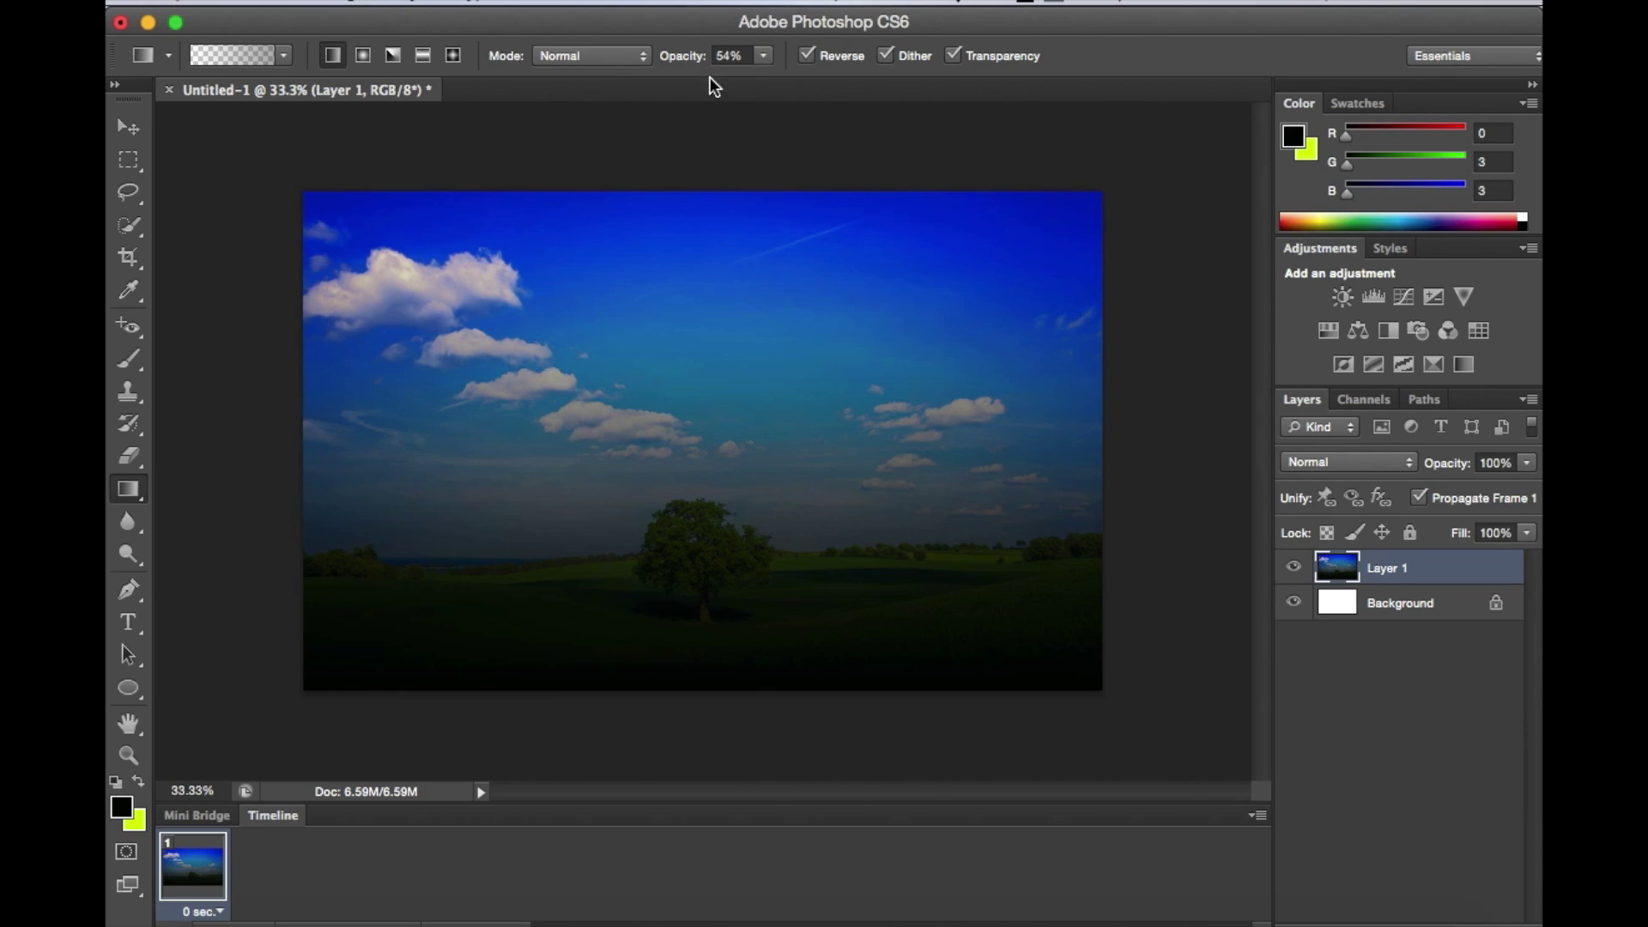
key("ctrl+z")
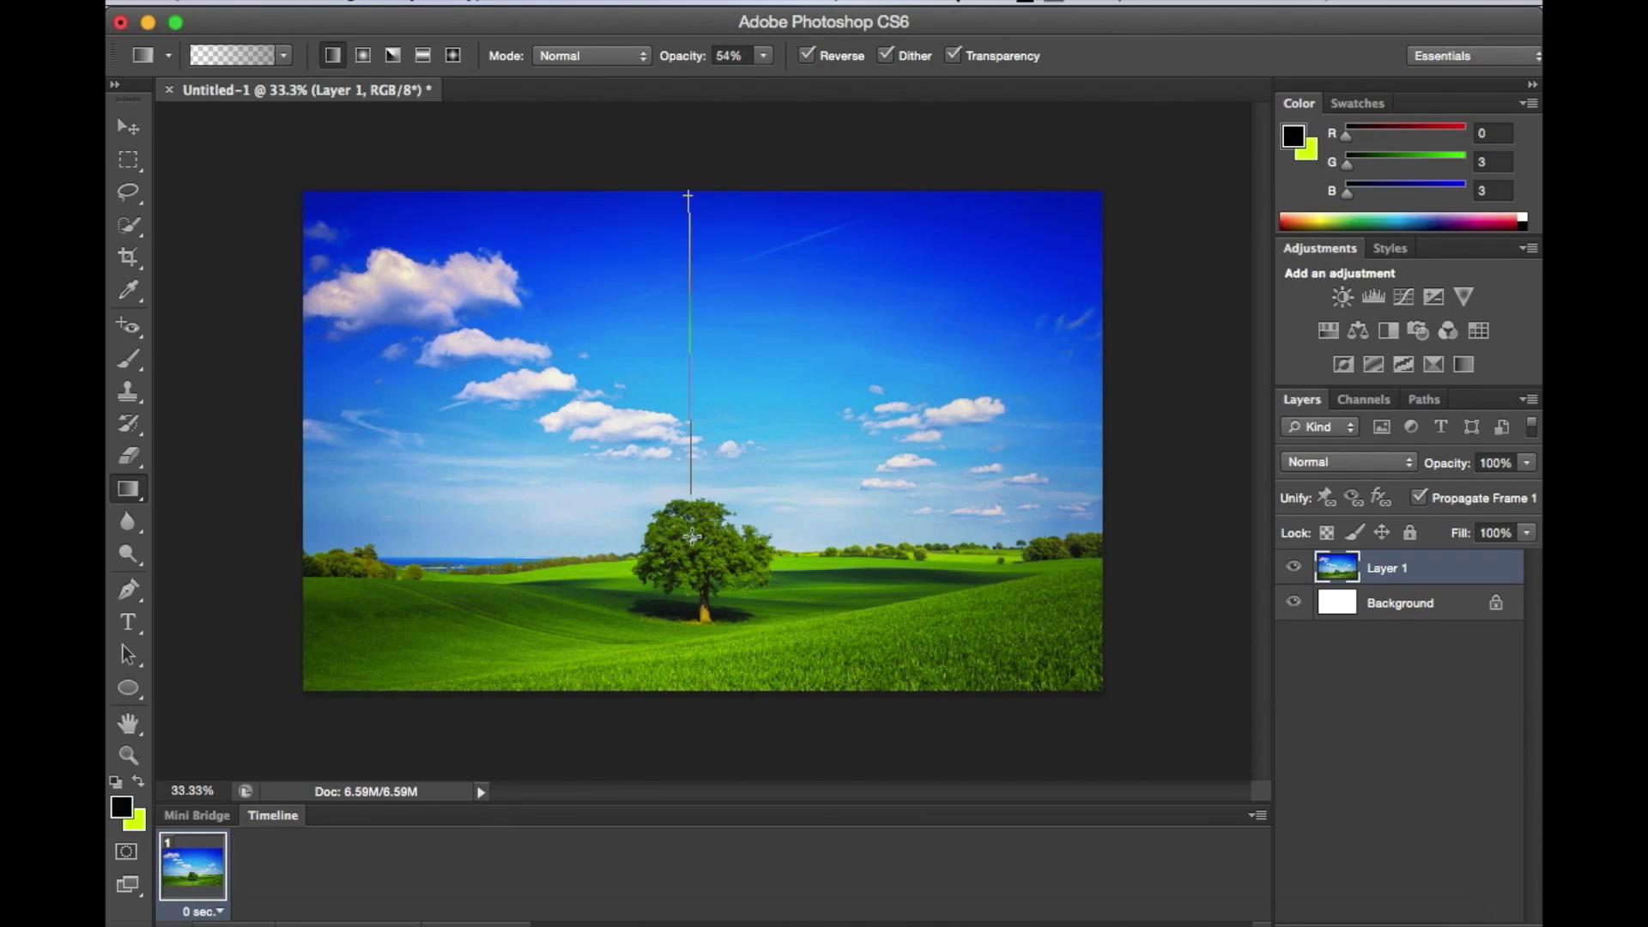
left_click_drag(689, 265, 686, 701)
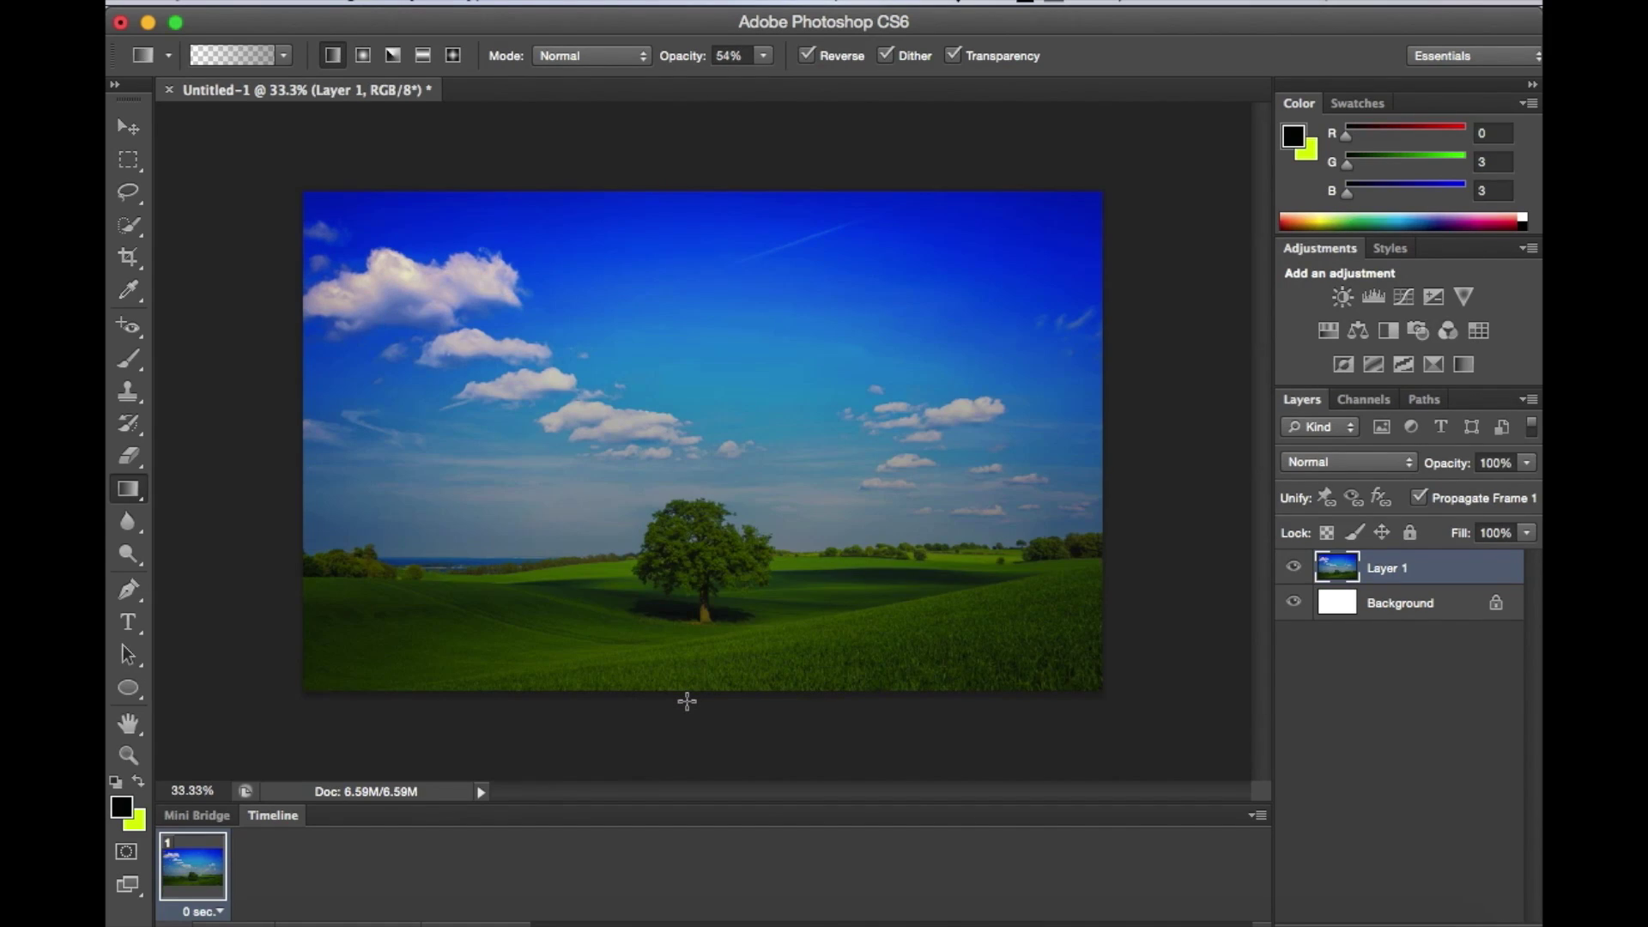